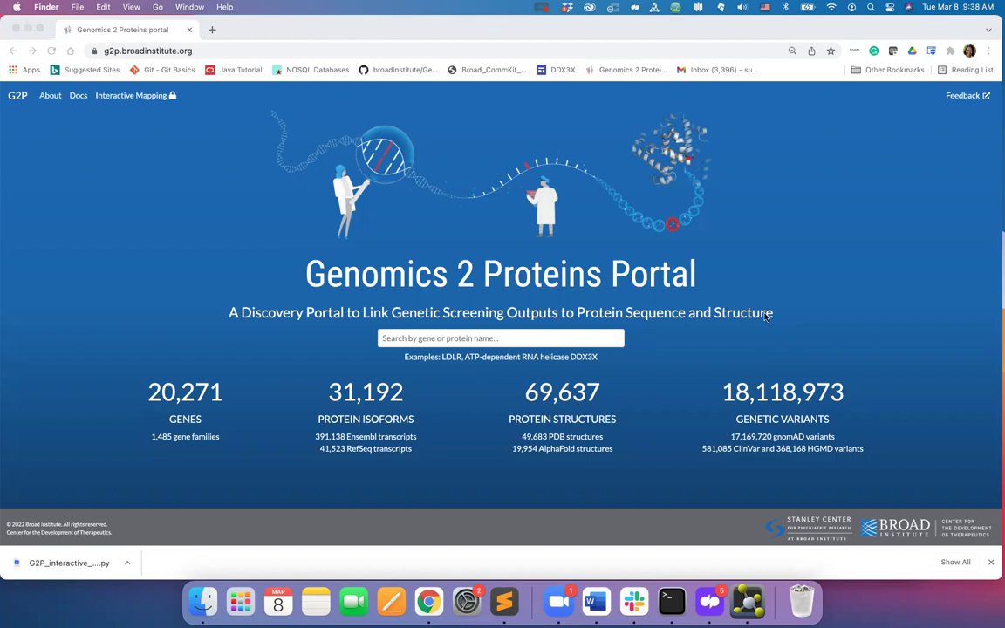
# - Bring the Chrome window showing the G2P portal home page to the front
pyautogui.click(634, 342)
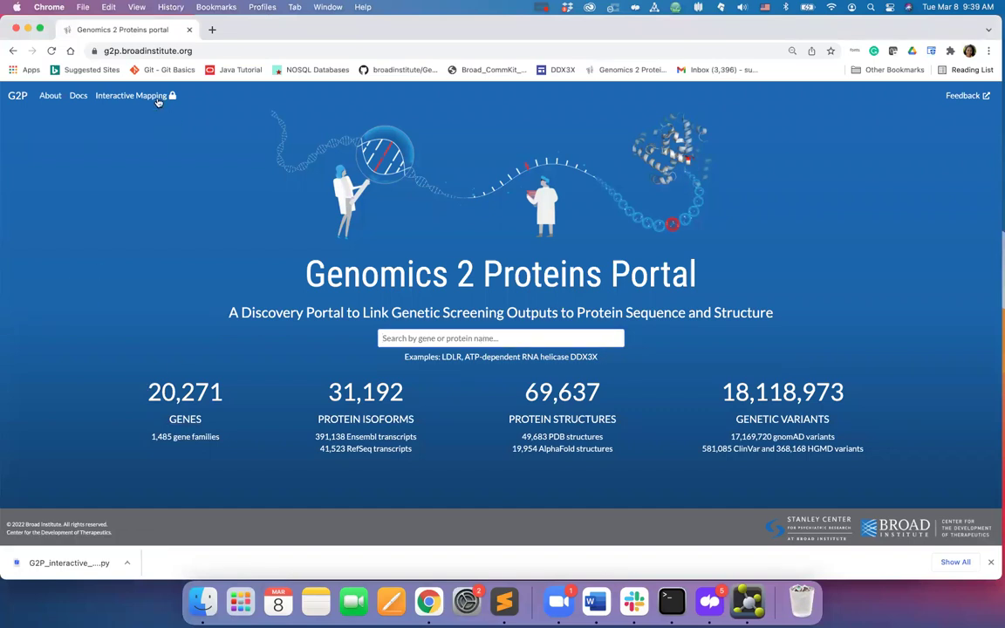
pyautogui.moveTo(158, 102)
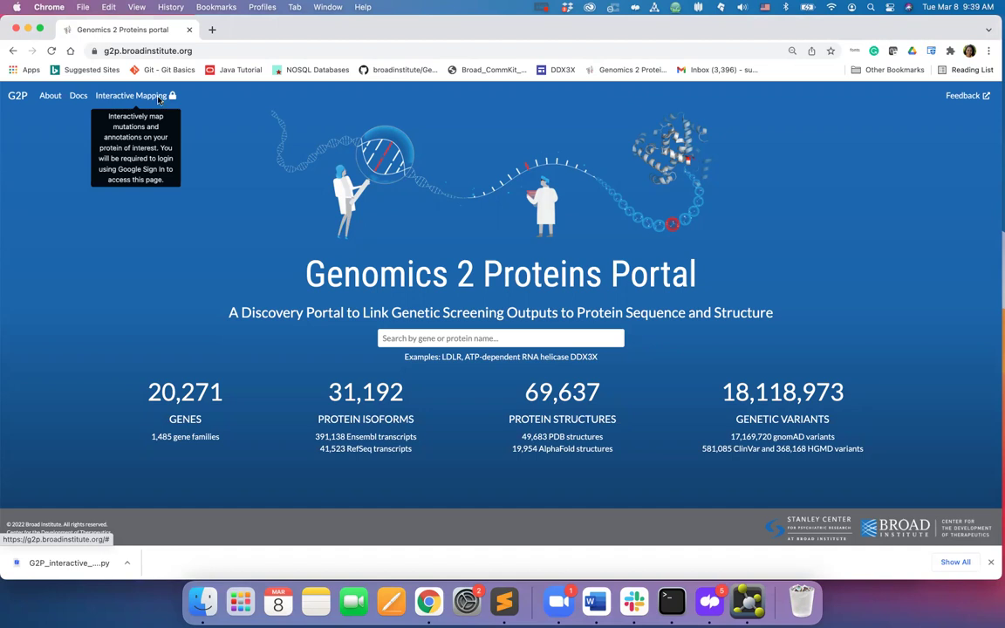
# - Sign in to Interactive Mapping using the first listed Google account
pyautogui.click(147, 95)
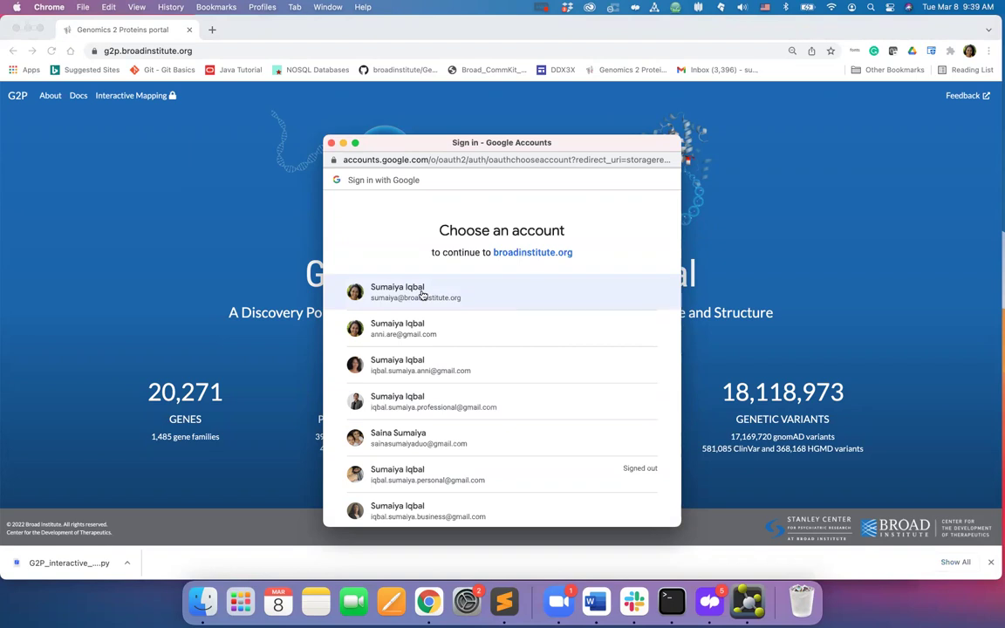
pyautogui.click(423, 296)
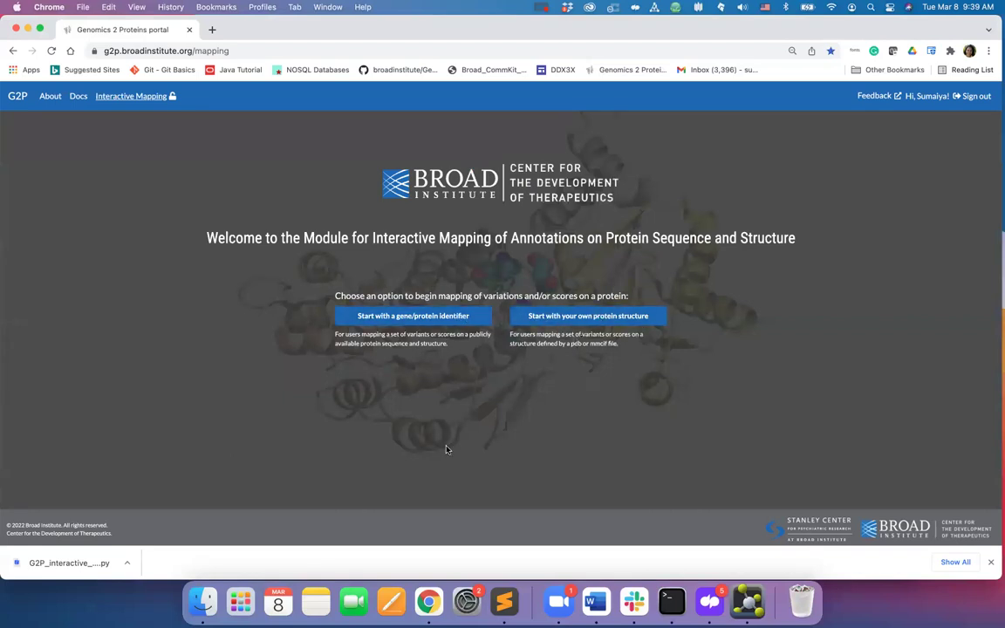
# - Choose to start mapping from a gene/protein identifier
pyautogui.click(454, 317)
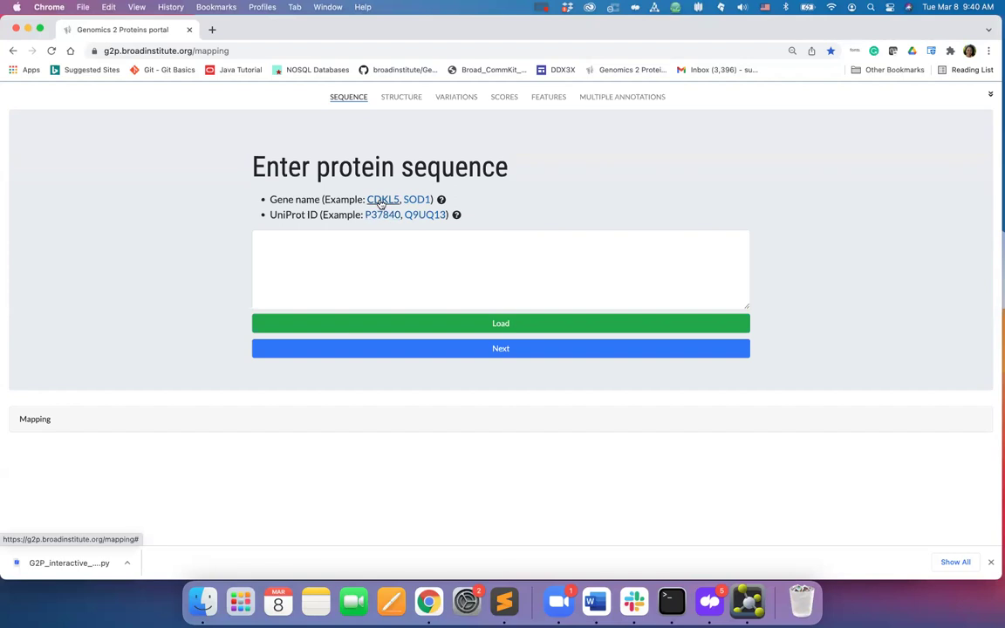
# - Load the CDKL5 example sequence and its 4bgq Protein Data Bank crystal structure
pyautogui.click(381, 200)
pyautogui.click(439, 324)
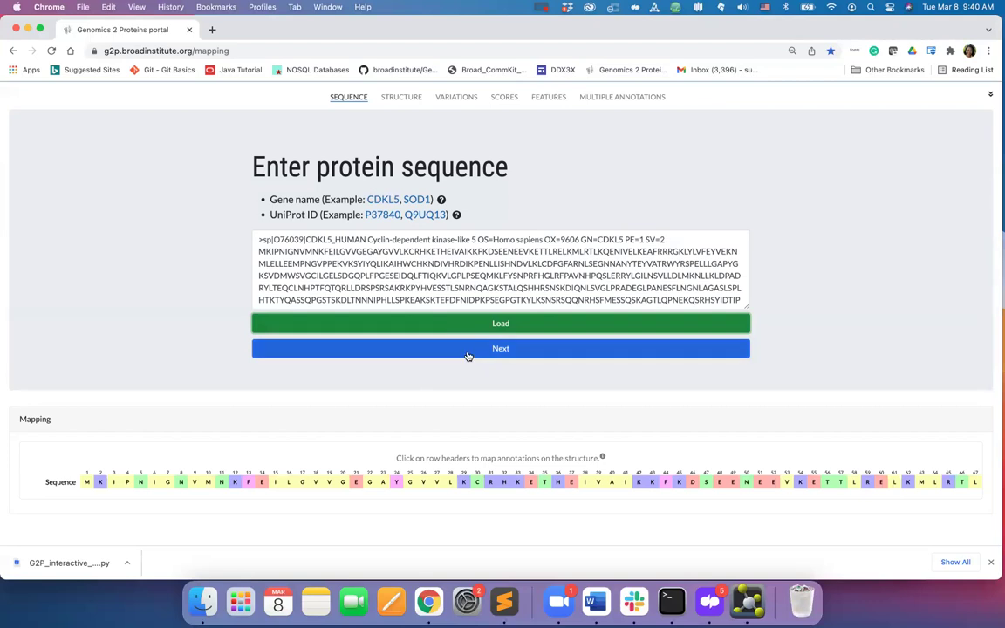
pyautogui.click(468, 349)
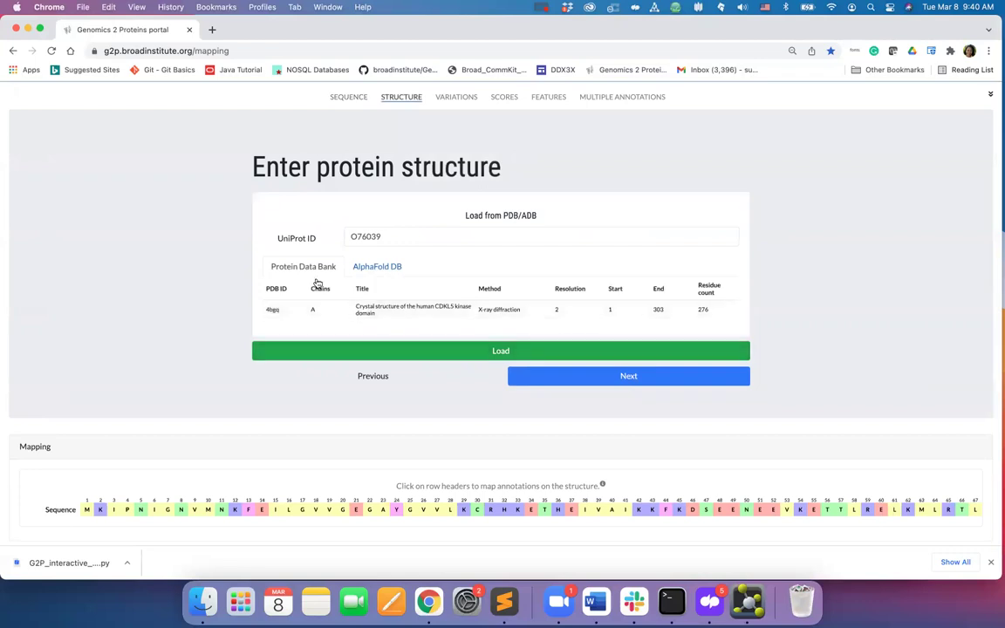
pyautogui.click(375, 269)
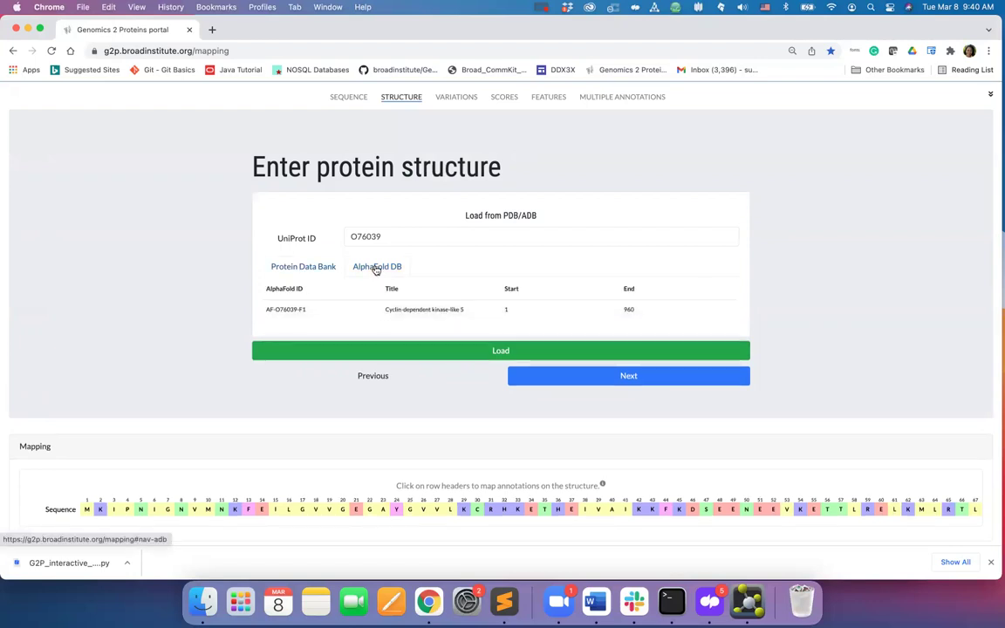
pyautogui.click(323, 270)
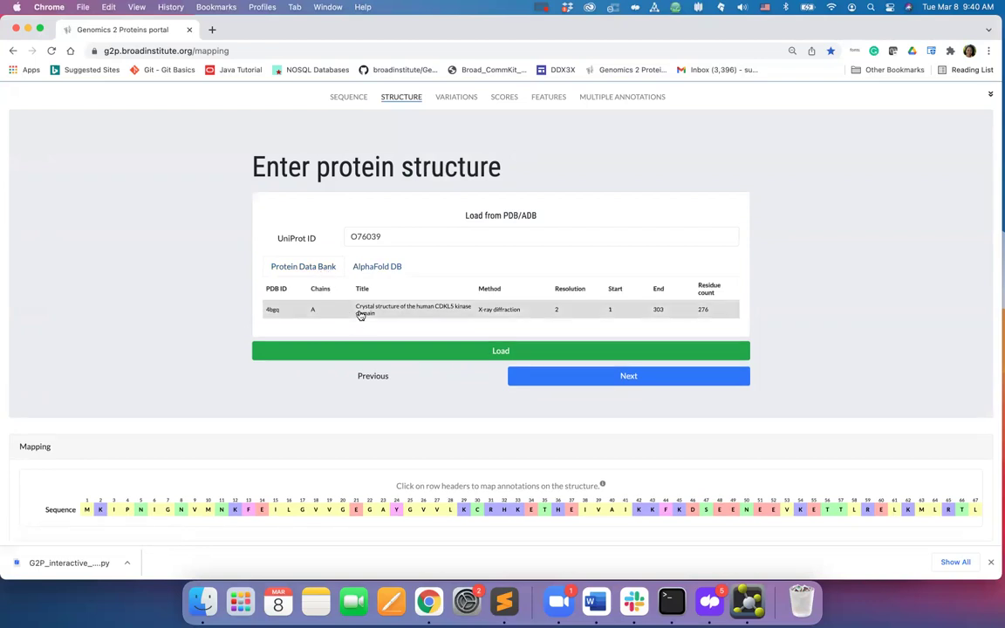
pyautogui.click(462, 350)
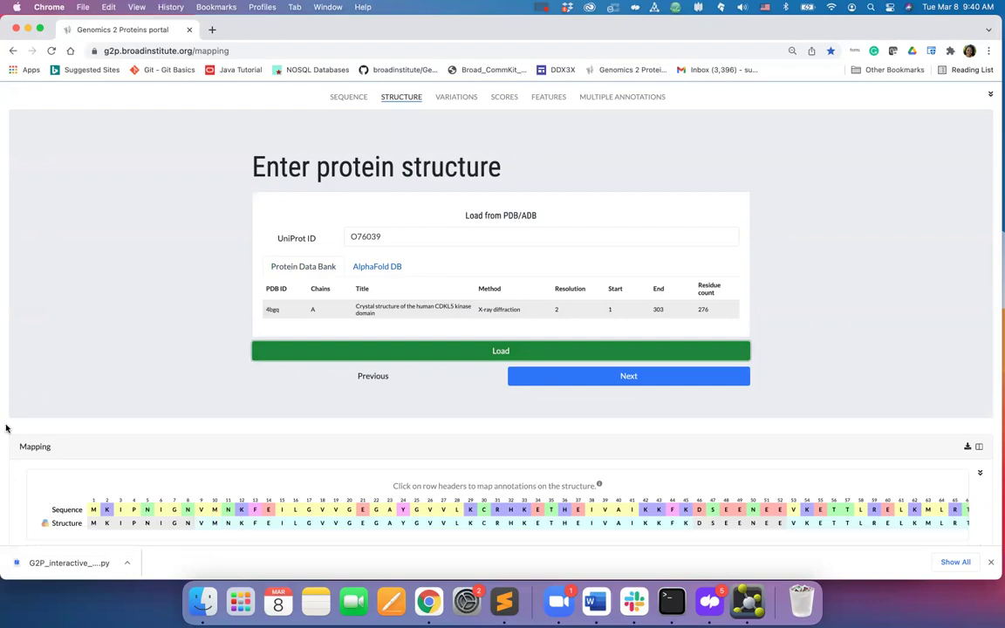
pyautogui.scroll(-10, 6, 428)
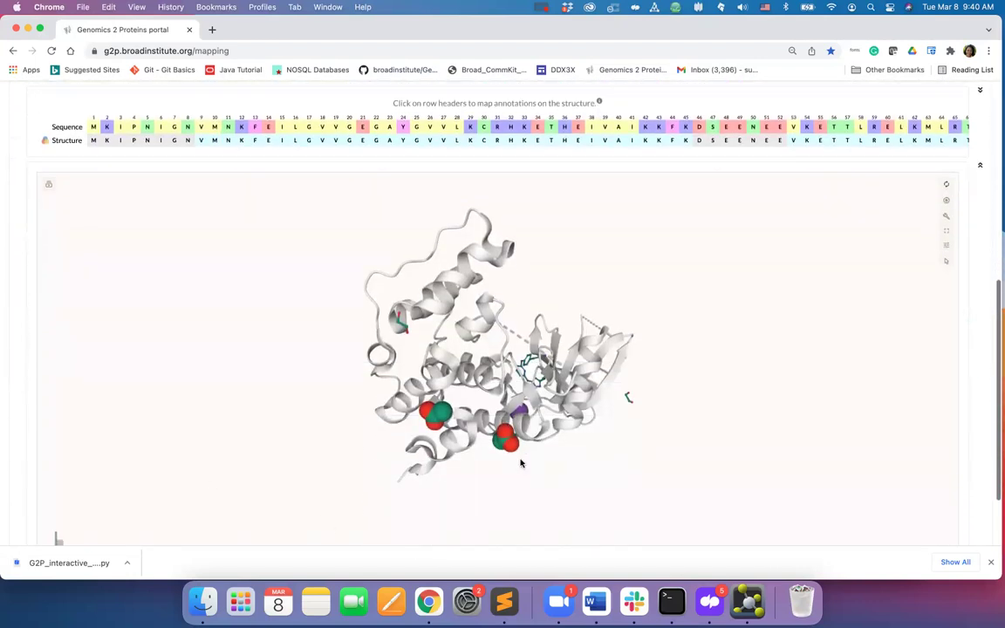
pyautogui.moveTo(547, 471); pyautogui.dragTo(430, 373)
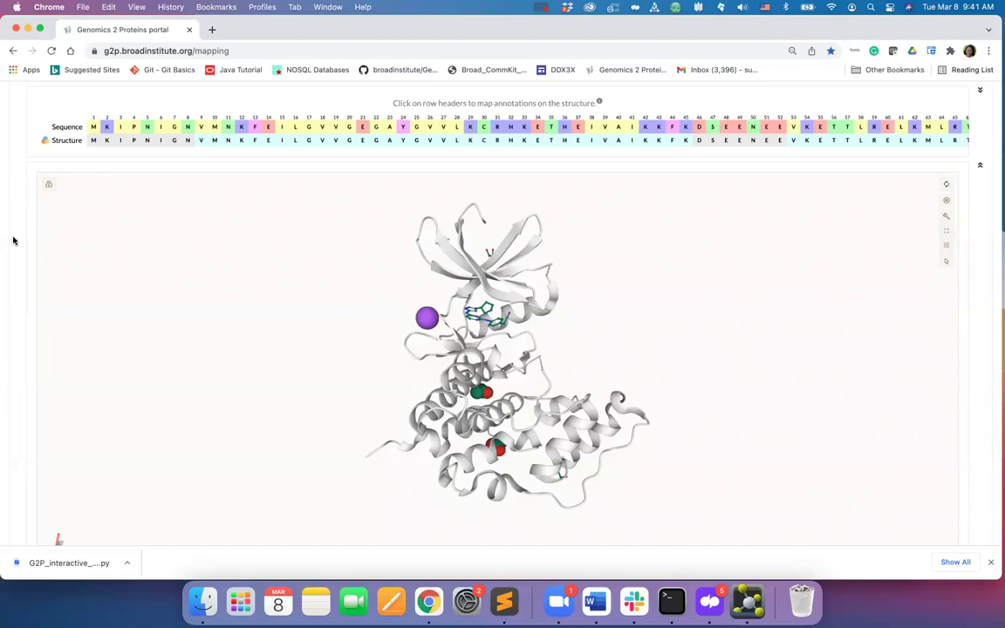
pyautogui.scroll(2, 13, 240)
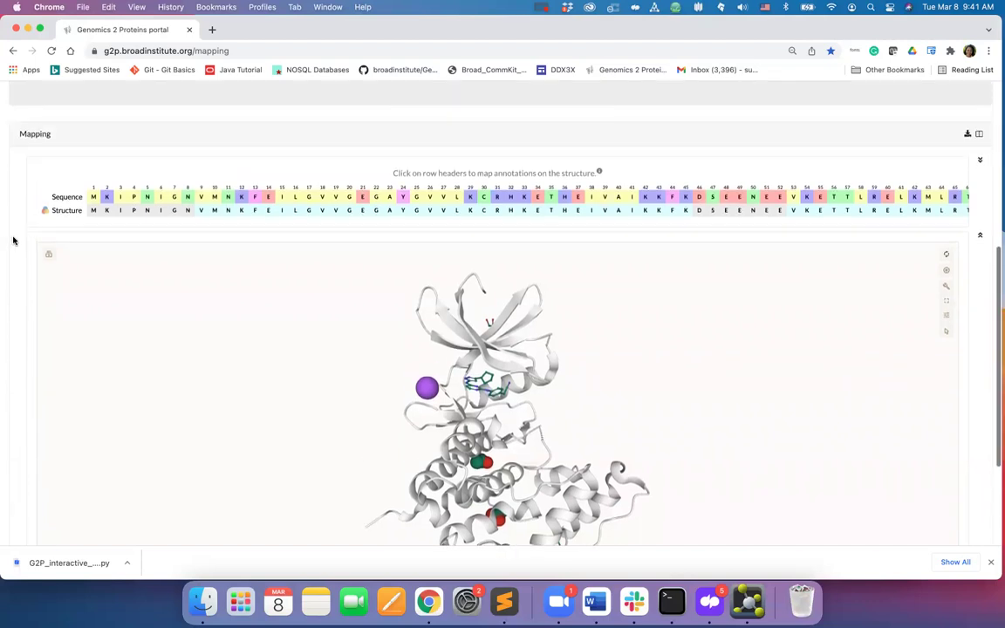
pyautogui.scroll(1, 13, 237)
pyautogui.scroll(-1, 20, 232)
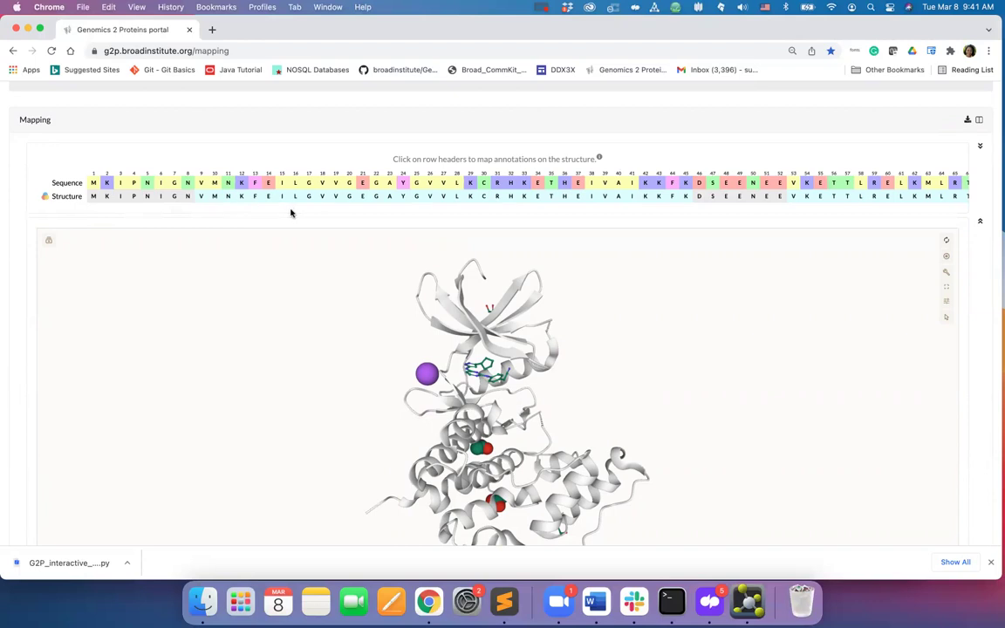
pyautogui.click(68, 199)
pyautogui.click(68, 199)
pyautogui.scroll(5, 25, 215)
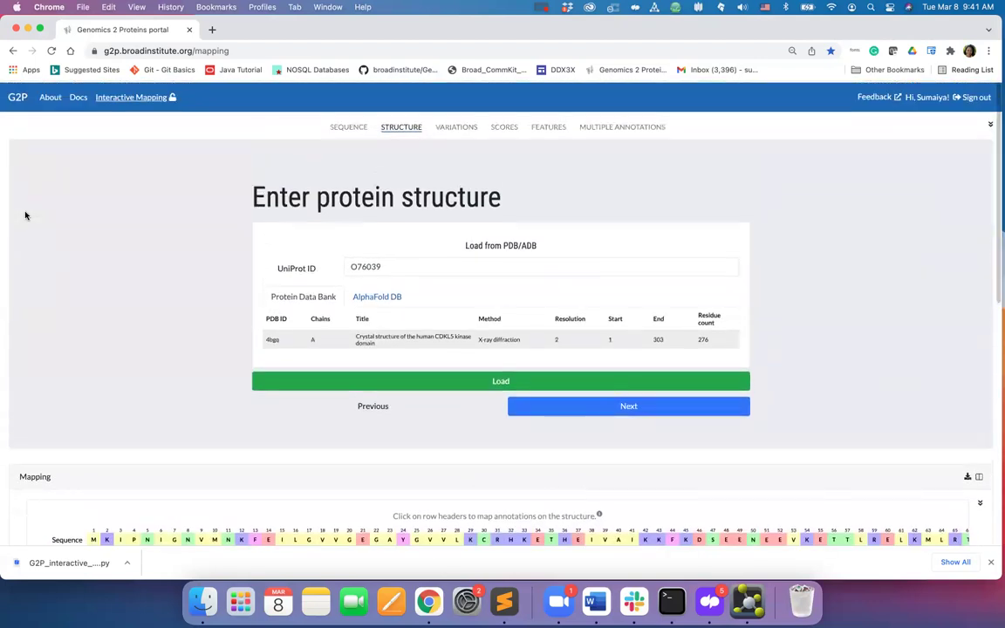
# - Load the de novo variant sample as variation annotations mapped onto CDKL5
pyautogui.click(648, 406)
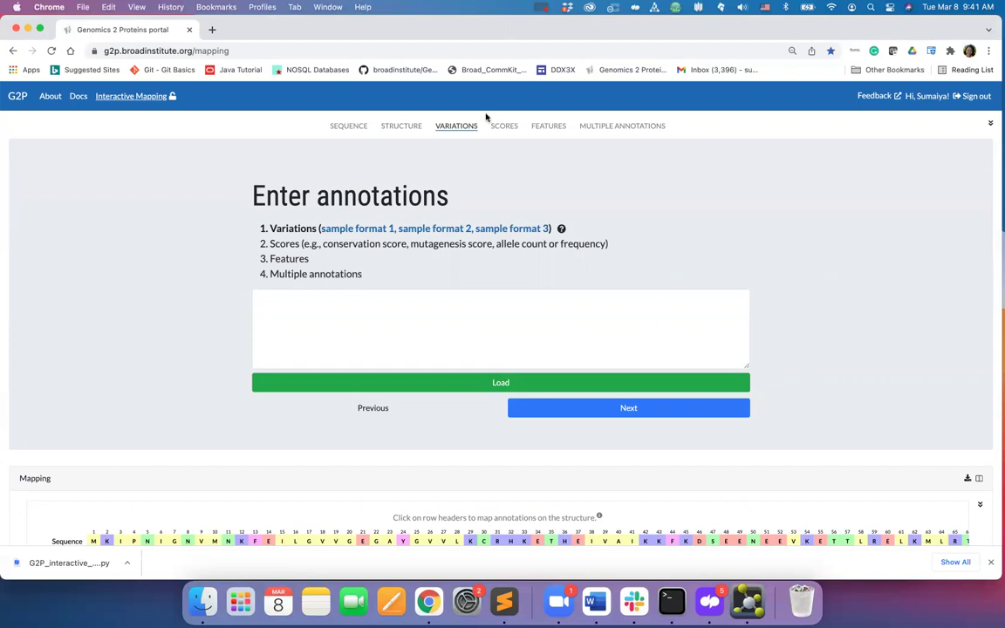
pyautogui.click(400, 312)
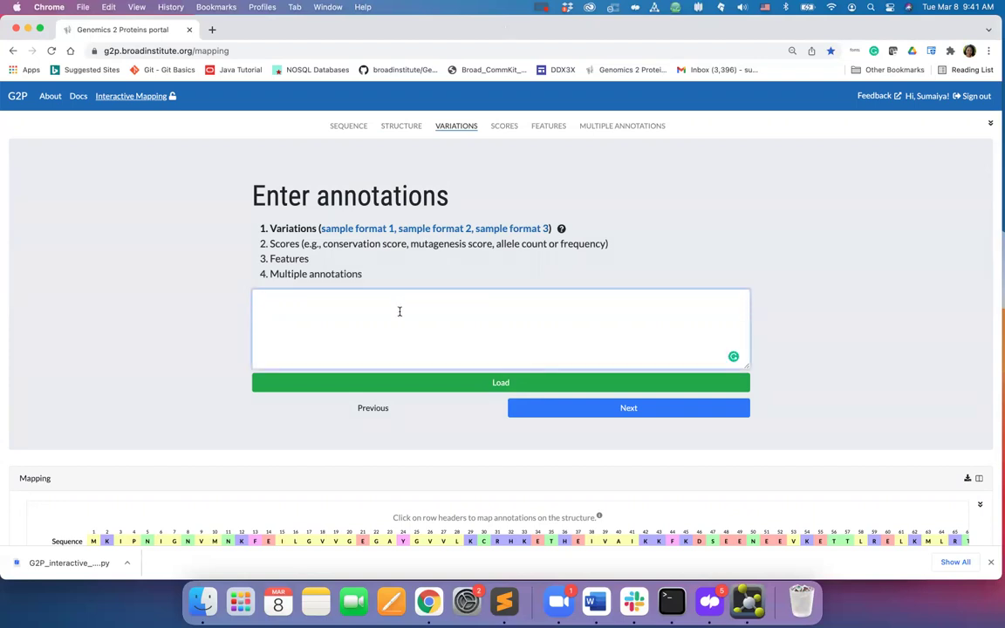
pyautogui.click(365, 230)
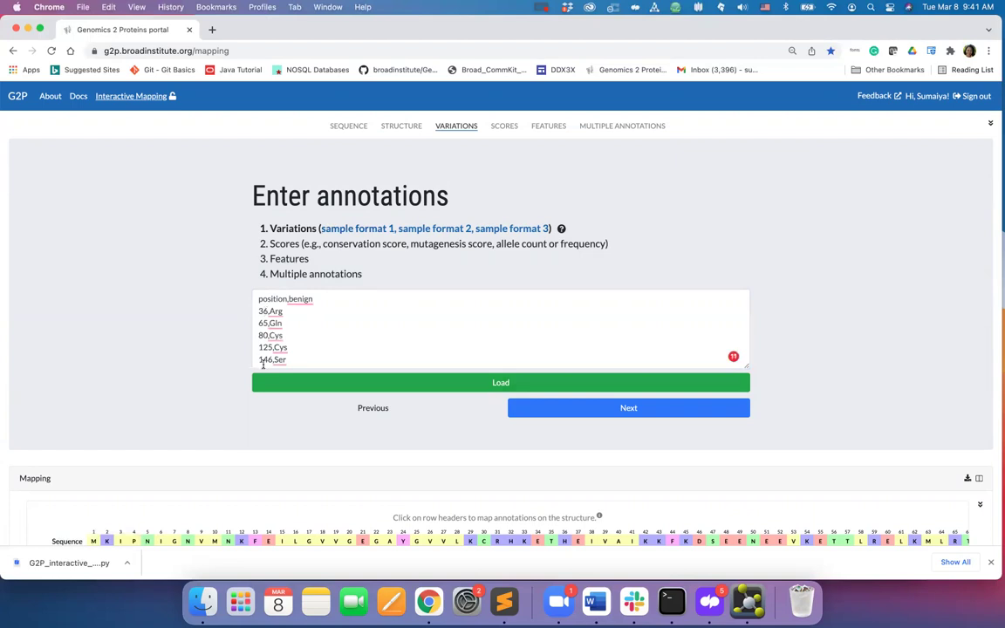
pyautogui.click(455, 230)
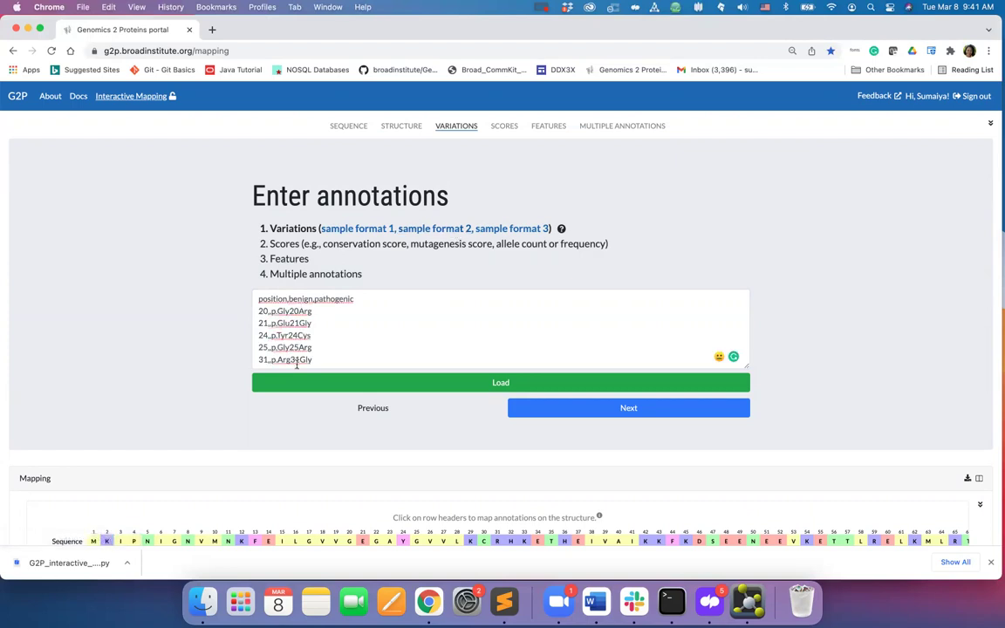
pyautogui.click(493, 231)
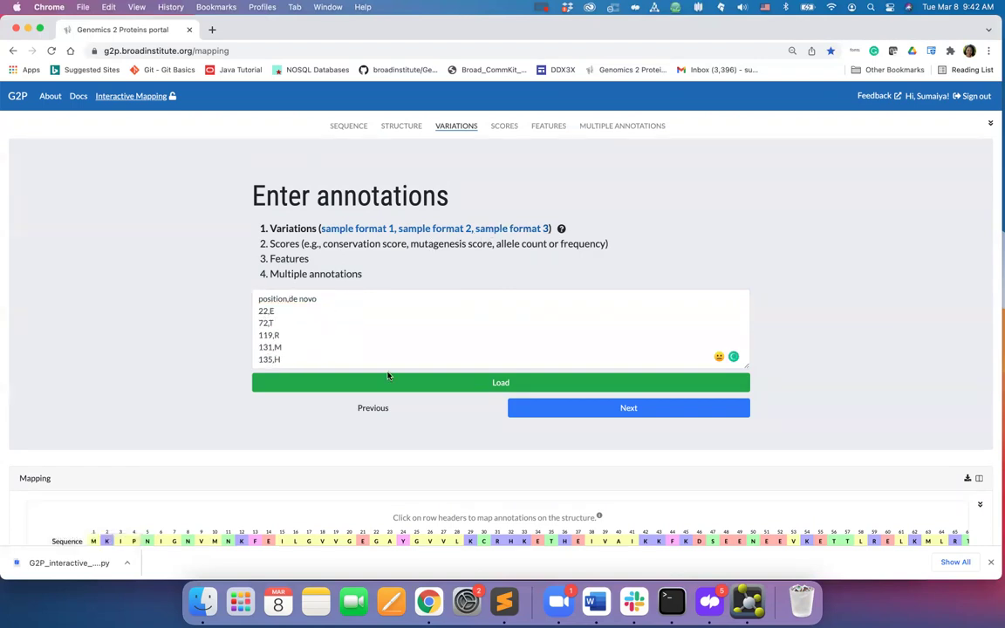
pyautogui.click(416, 382)
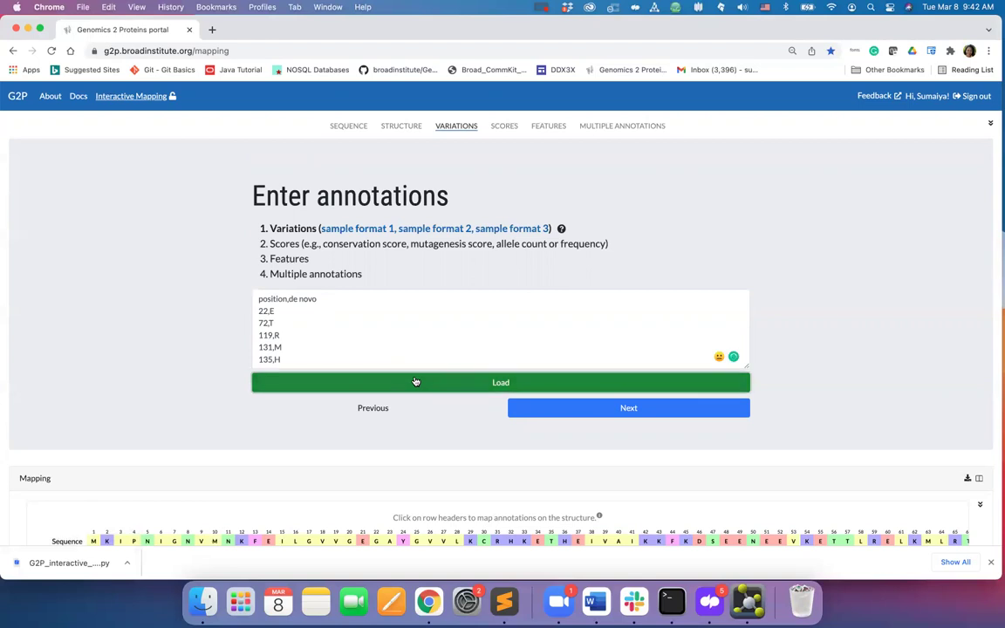
pyautogui.scroll(-1, 8, 432)
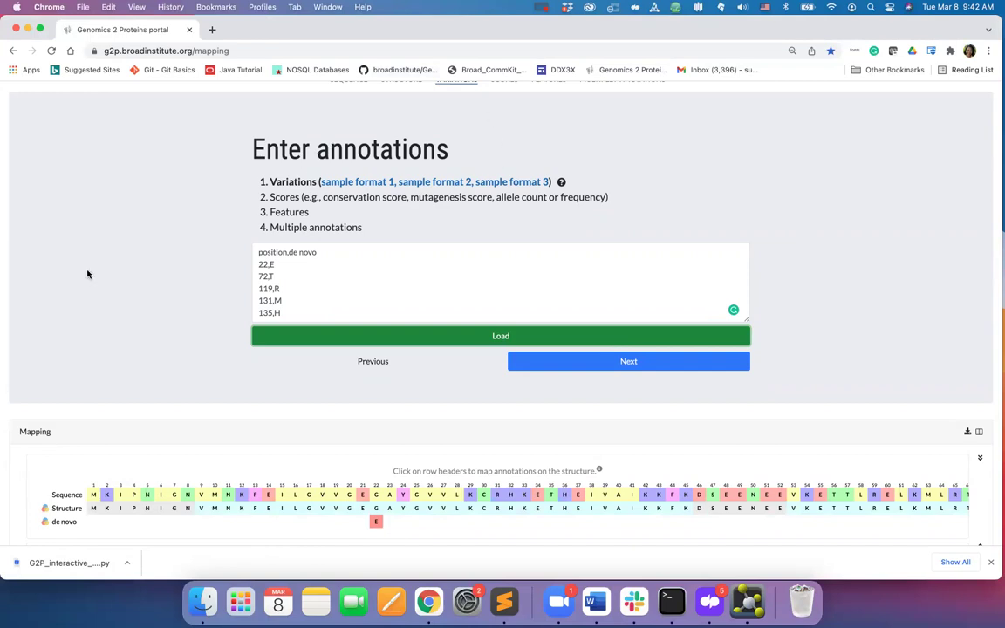
pyautogui.scroll(2, 87, 274)
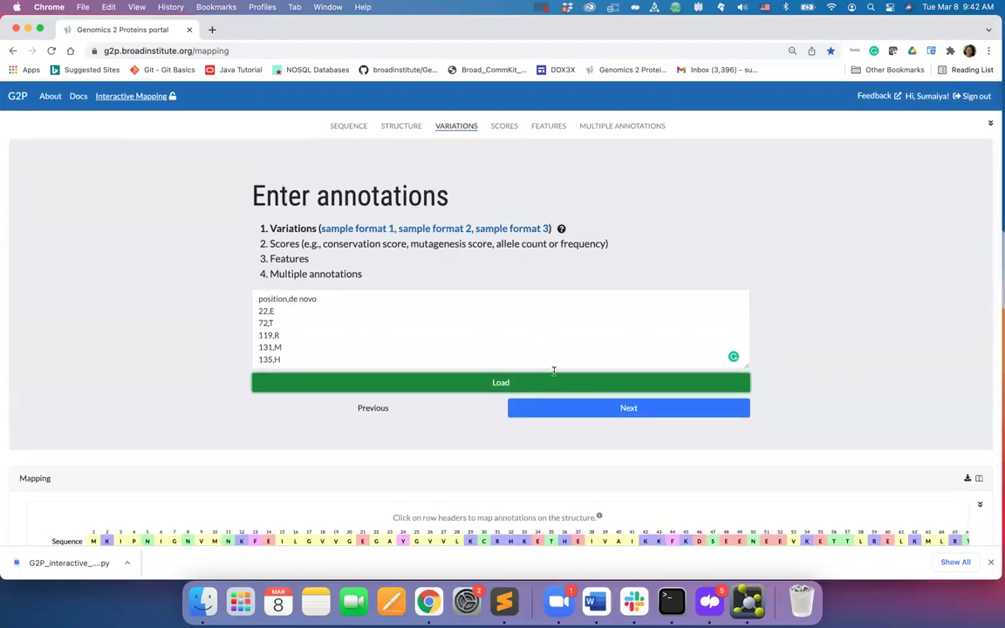
pyautogui.click(564, 417)
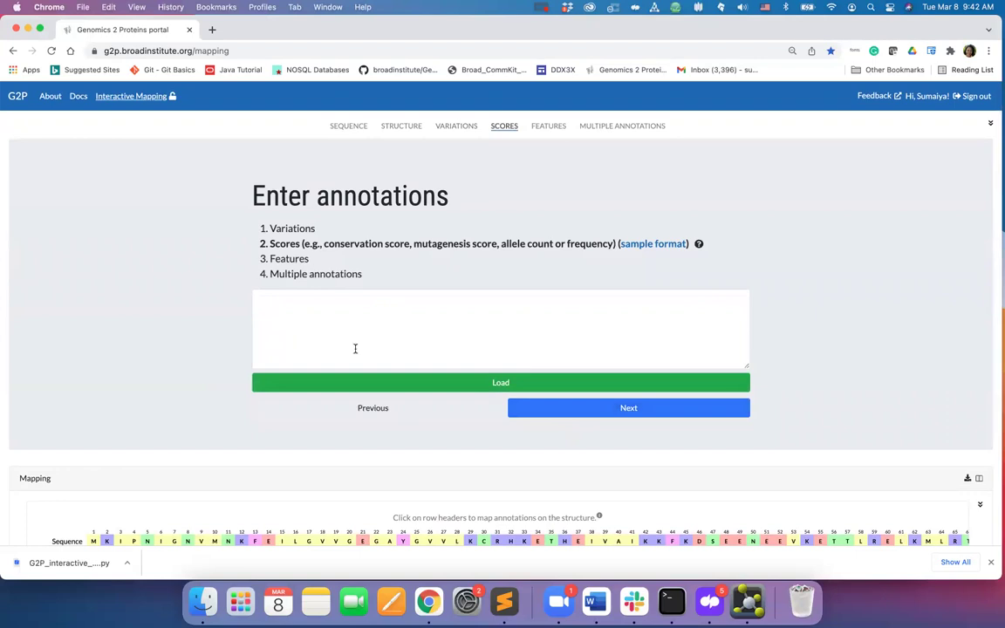
# - Load the sample hotspot score and conservation data into the mapping table
pyautogui.click(504, 127)
pyautogui.click(655, 244)
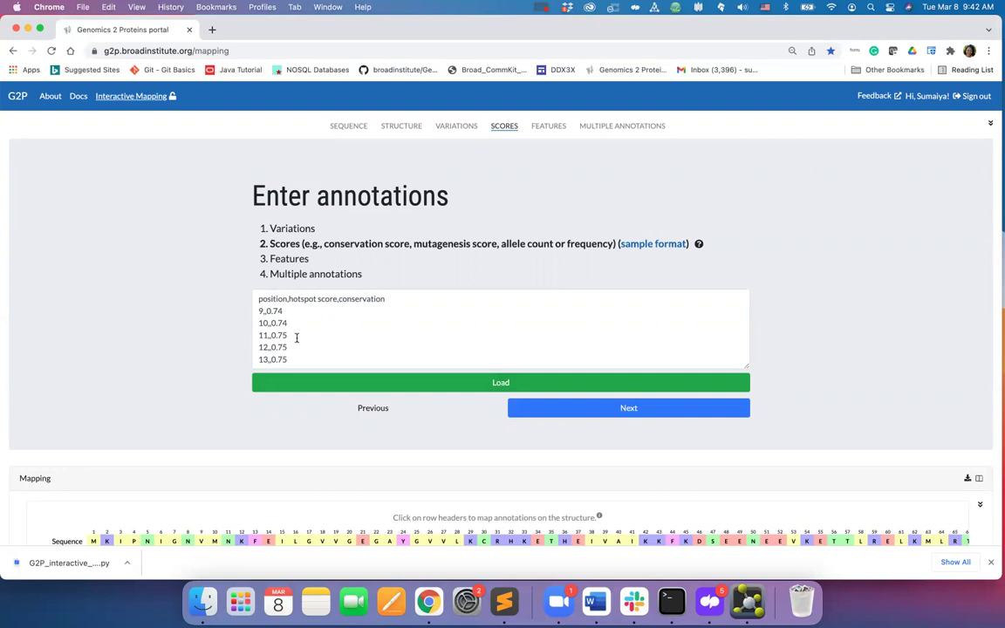
pyautogui.doubleClick(307, 299)
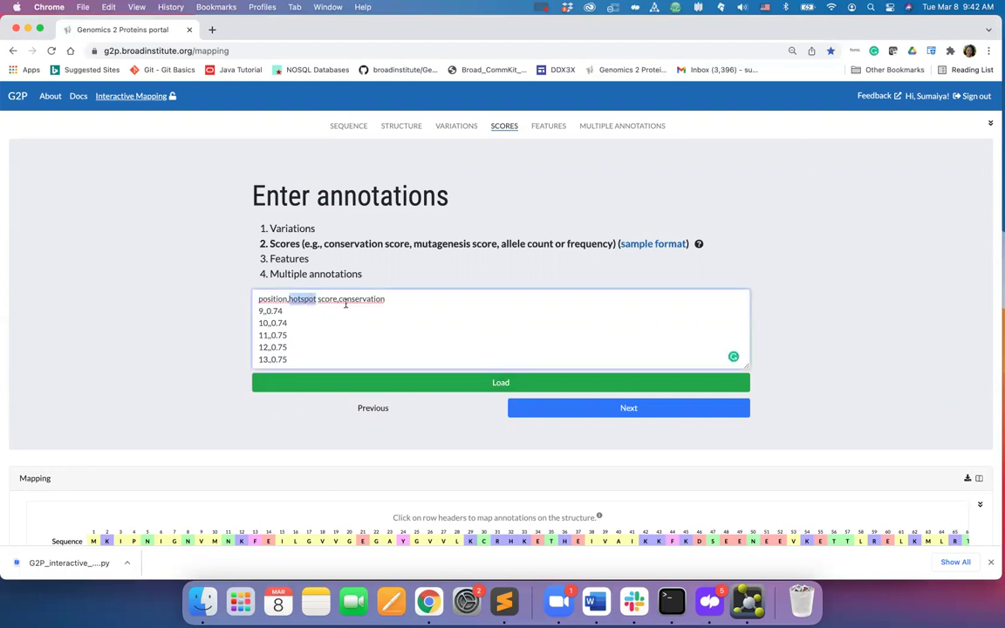
pyautogui.doubleClick(349, 298)
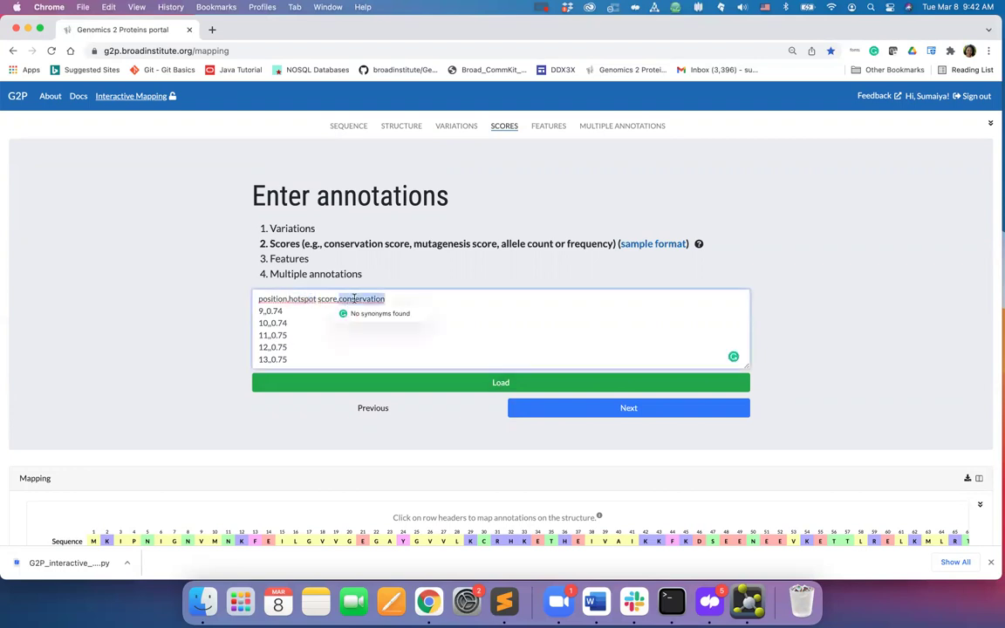
pyautogui.click(216, 319)
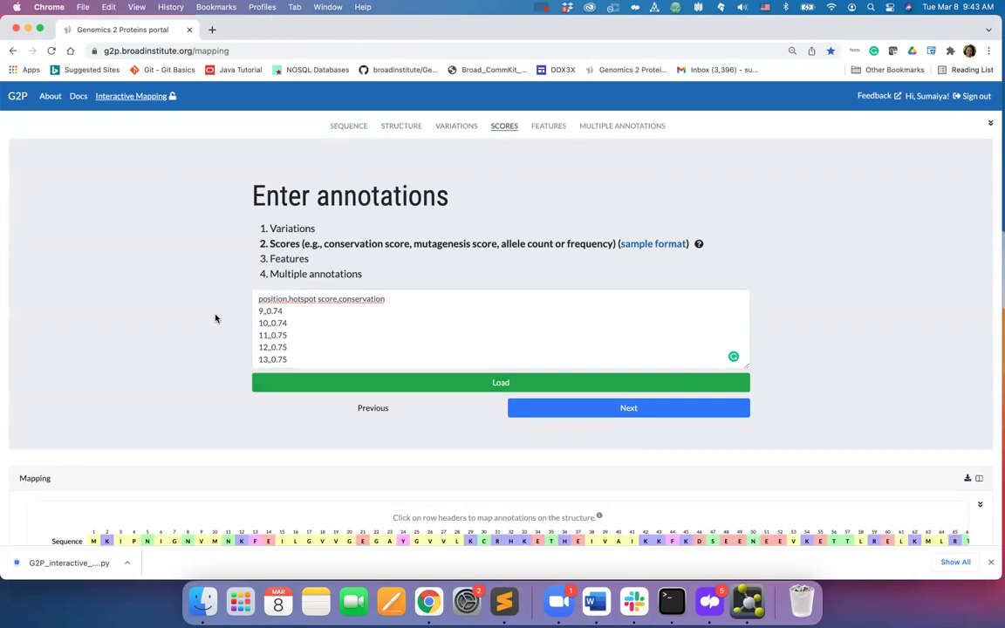
pyautogui.click(463, 387)
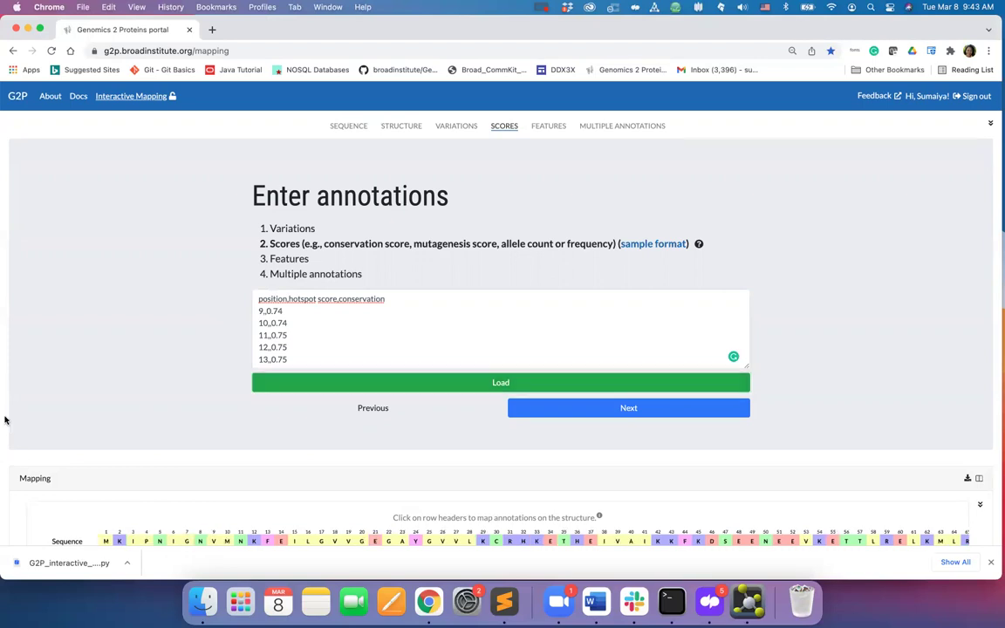
pyautogui.scroll(-3, 7, 421)
pyautogui.scroll(-1, 4, 421)
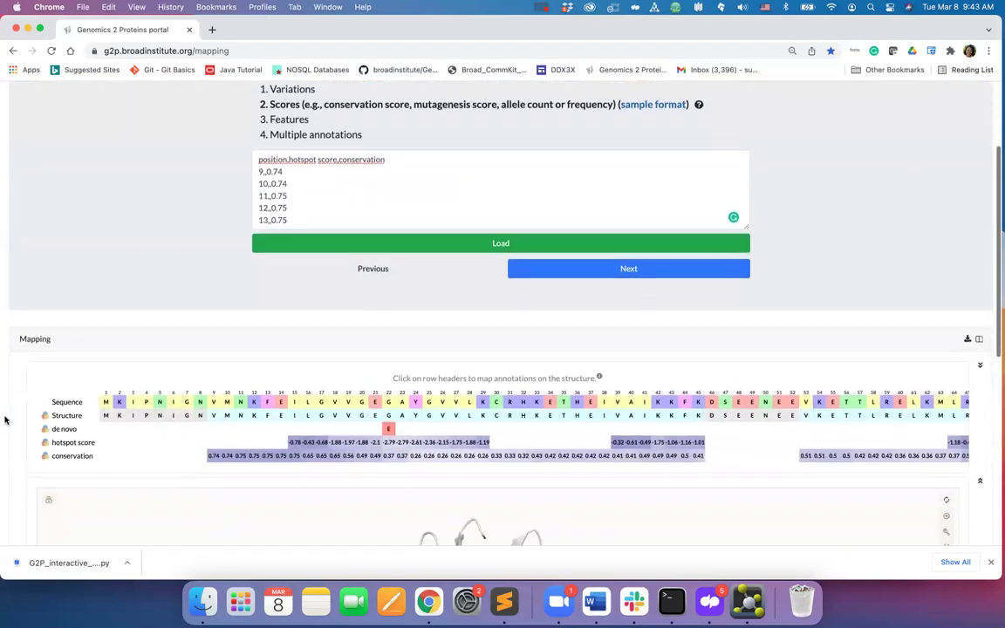
pyautogui.scroll(1, 5, 421)
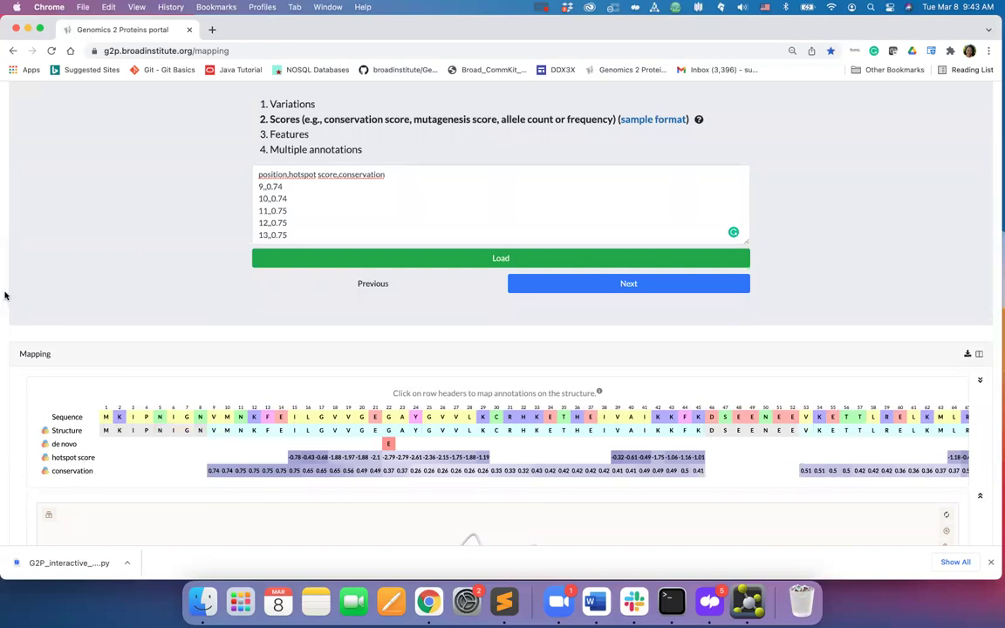
pyautogui.scroll(3, 5, 296)
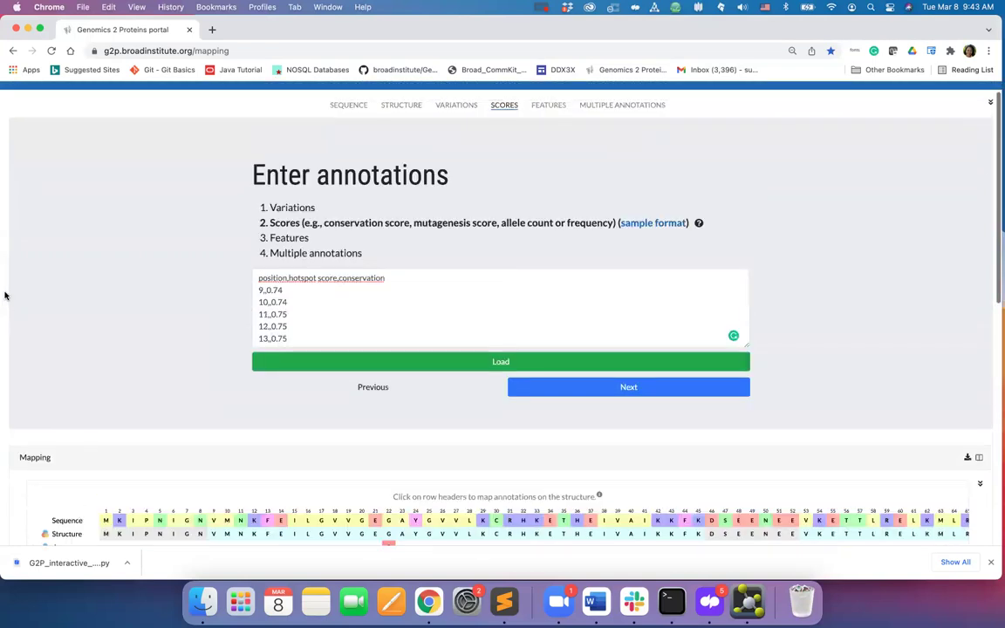
# - Load the sample domains and secondary structure features into the mapping table
pyautogui.click(563, 394)
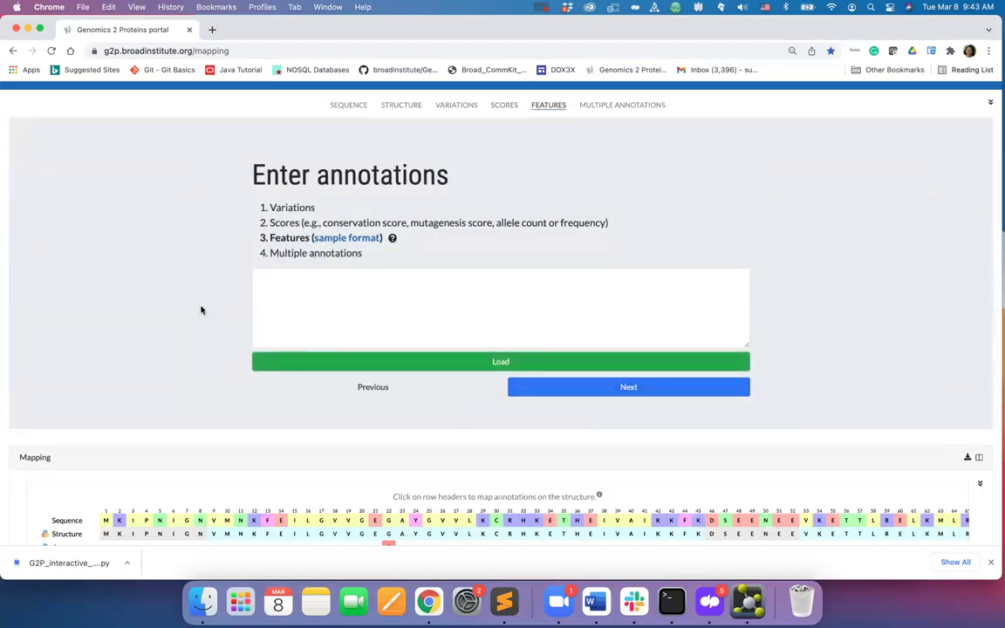
pyautogui.scroll(1, 201, 309)
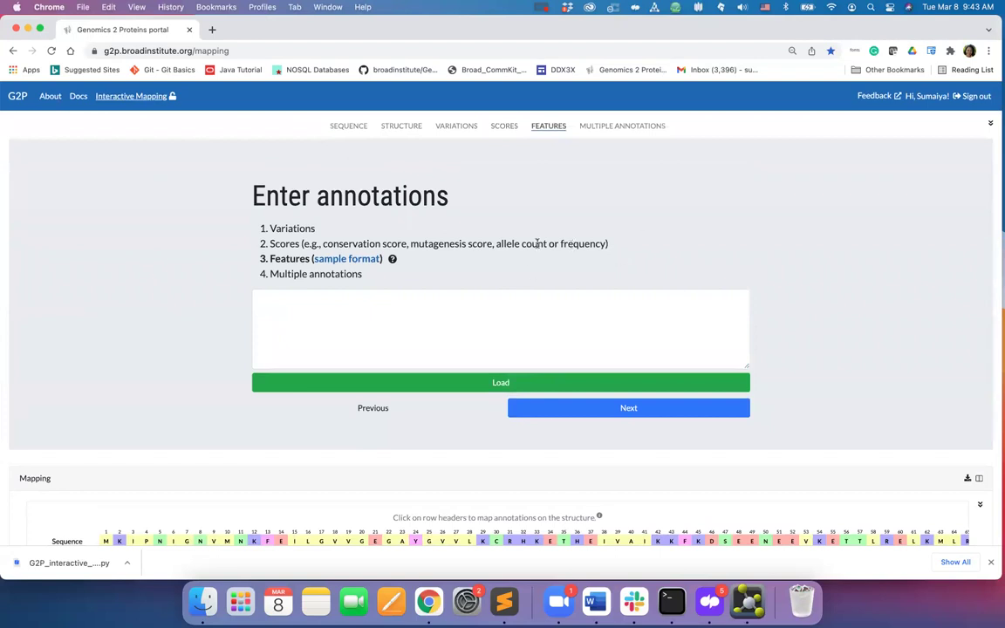
pyautogui.click(373, 260)
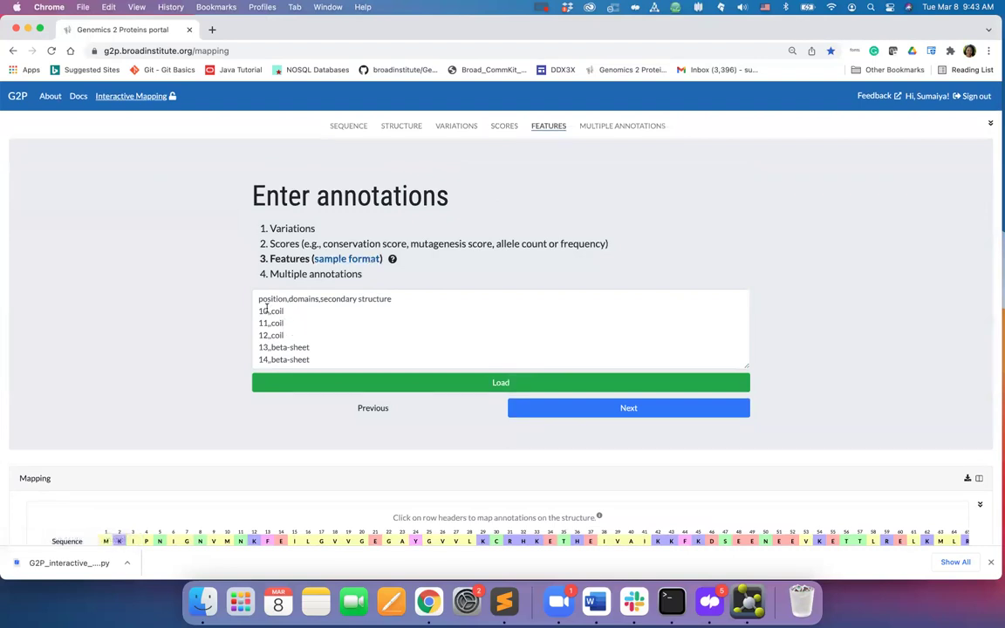
pyautogui.scroll(-5, 314, 351)
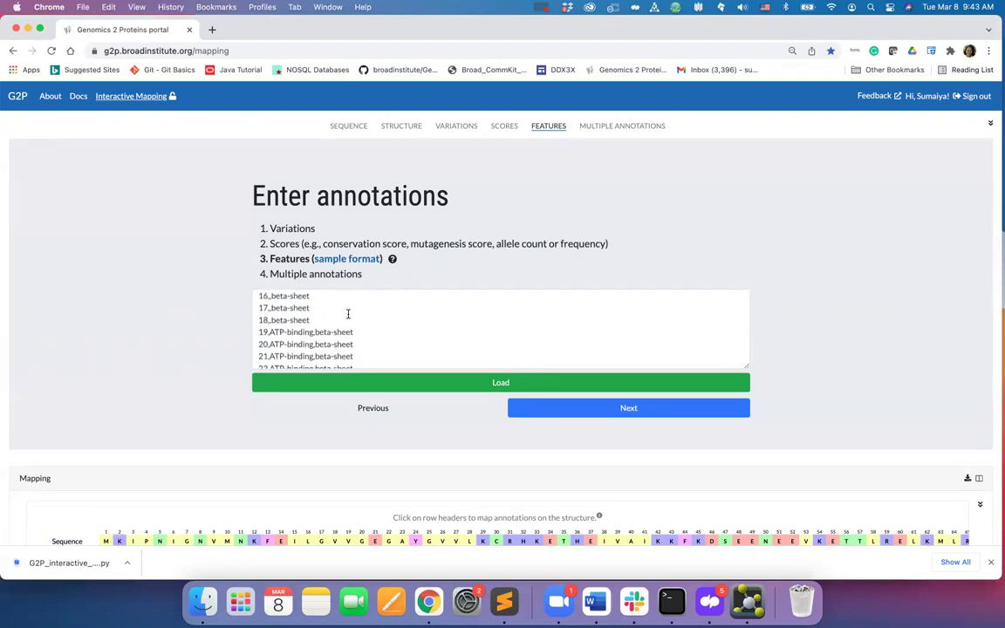
pyautogui.scroll(5, 323, 308)
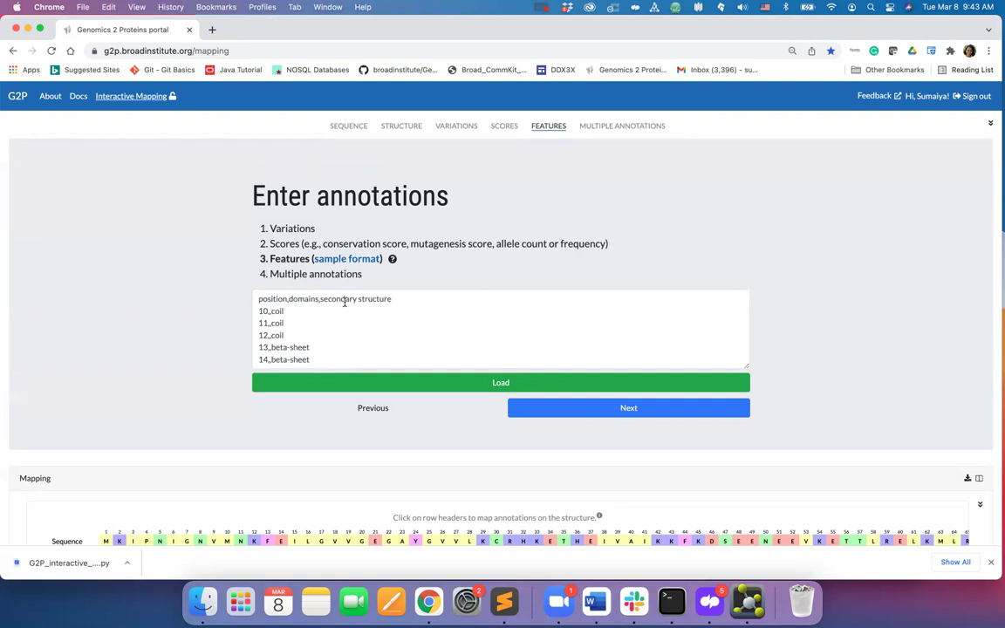
pyautogui.click(466, 386)
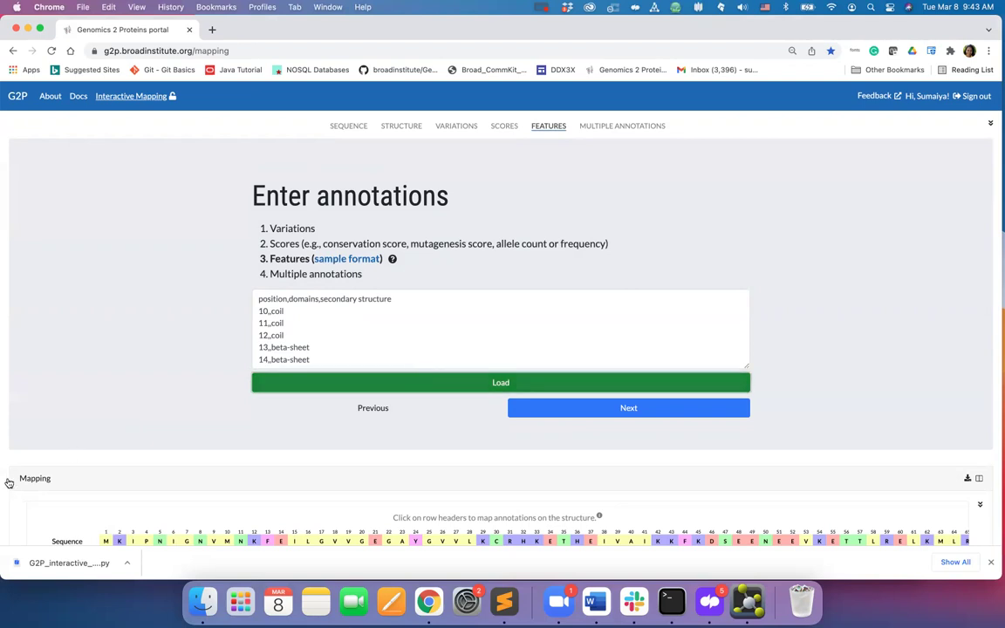
pyautogui.scroll(-5, 9, 483)
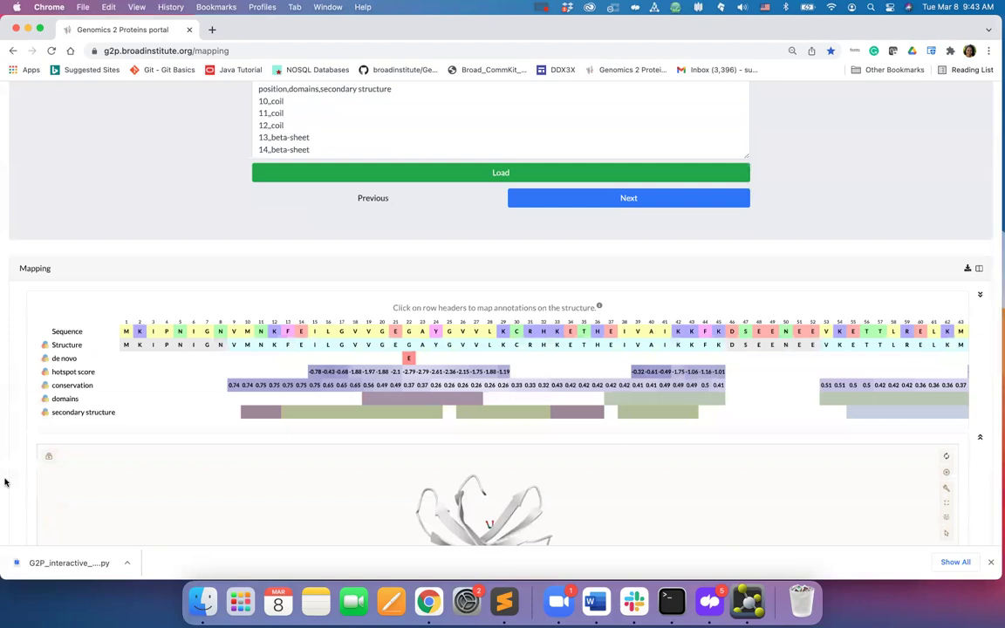
pyautogui.scroll(5, 4, 483)
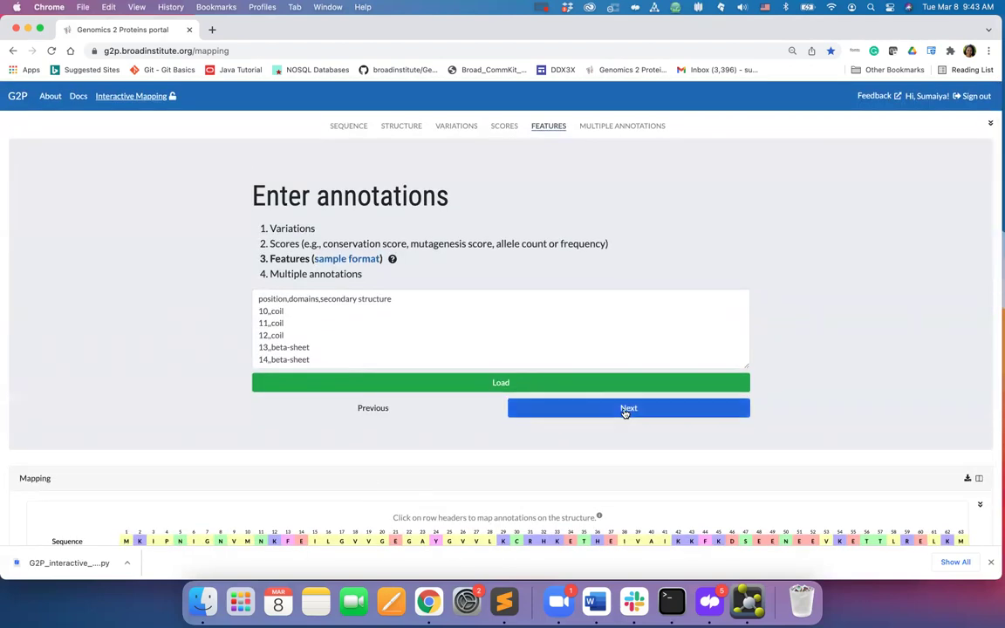
# - Load the Multiple annotations sample with 3 variations, 2 scores and 2 features
pyautogui.click(624, 411)
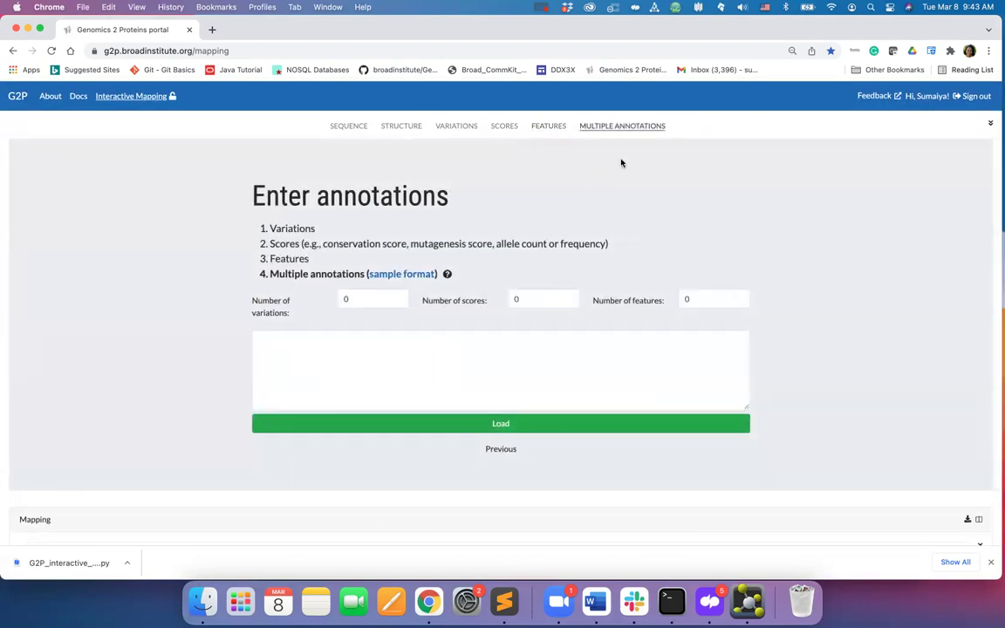
pyautogui.click(402, 274)
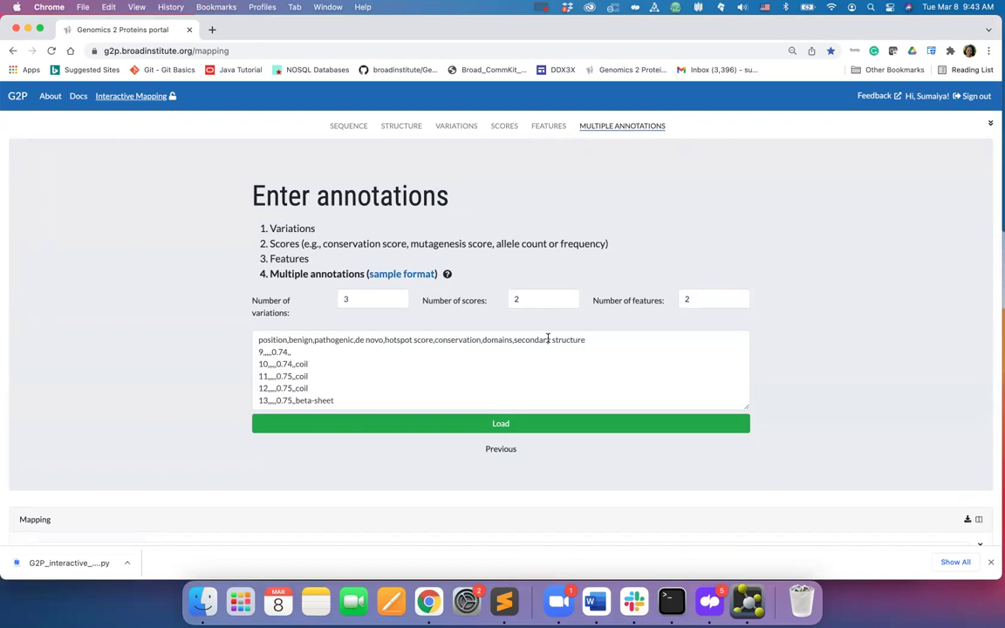
pyautogui.click(515, 427)
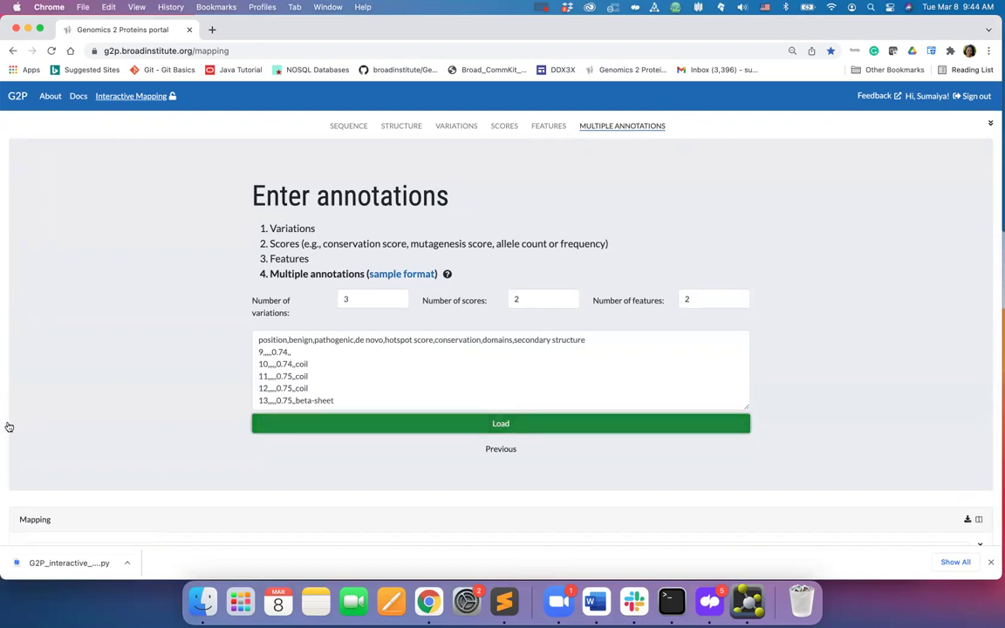
pyautogui.scroll(-5, 7, 427)
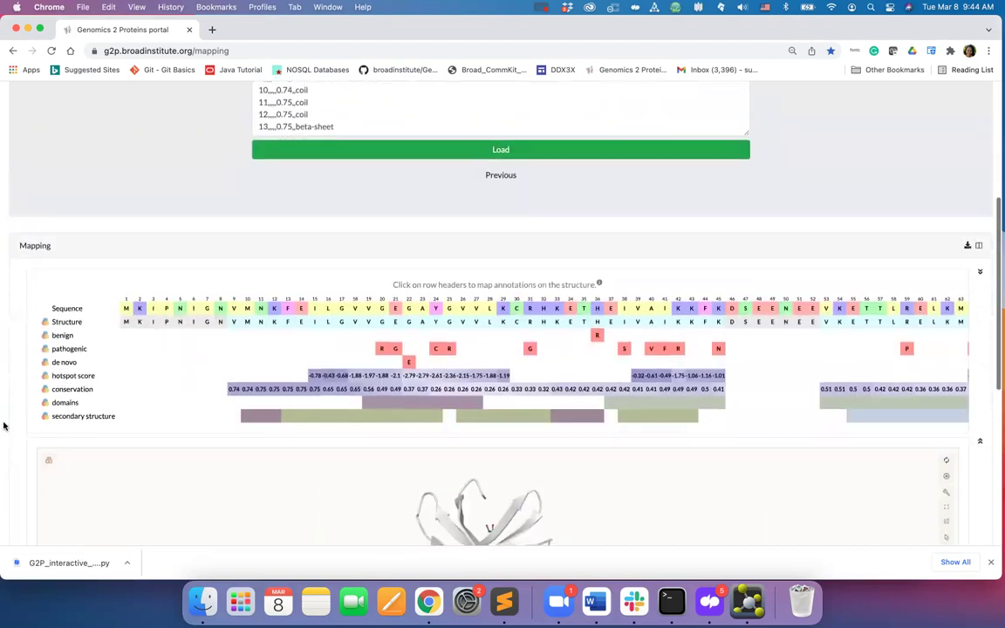
pyautogui.scroll(-3, 4, 426)
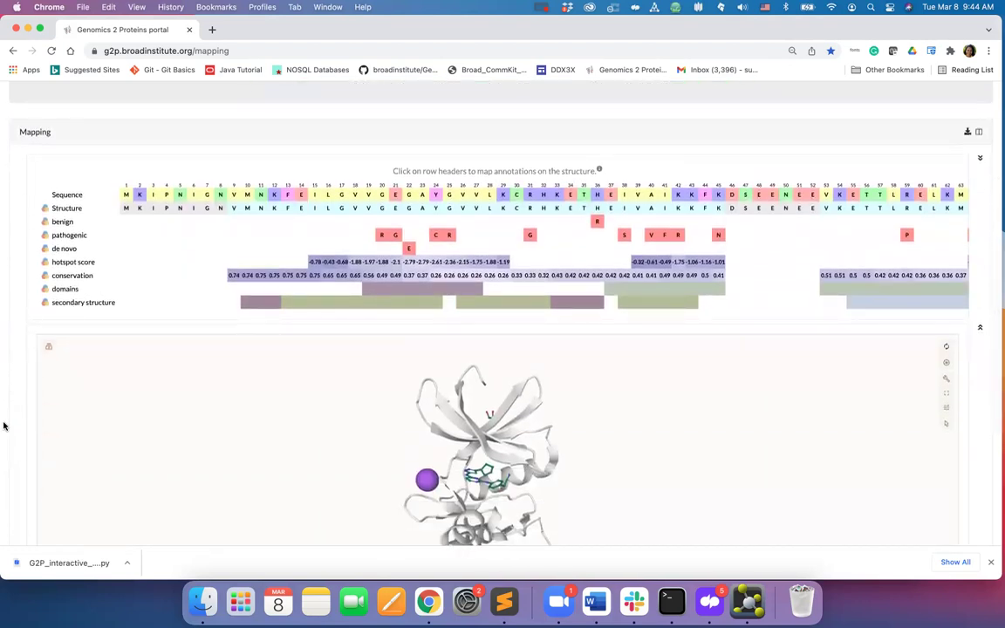
pyautogui.scroll(-1, 4, 426)
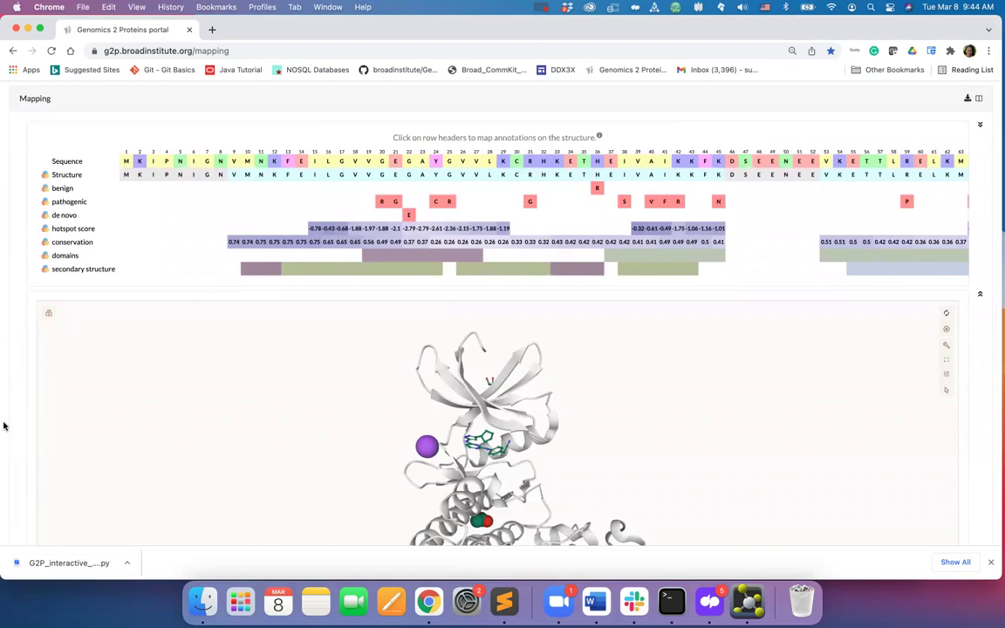
# - Map the benign annotation row onto the 3D structure as red spheres
pyautogui.scroll(-2, 3, 426)
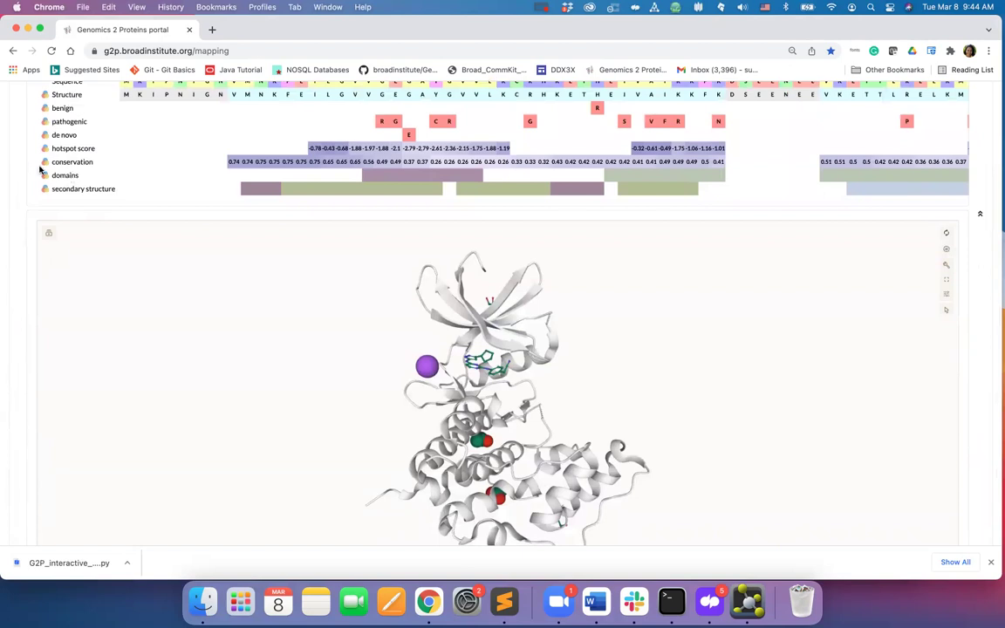
pyautogui.click(63, 108)
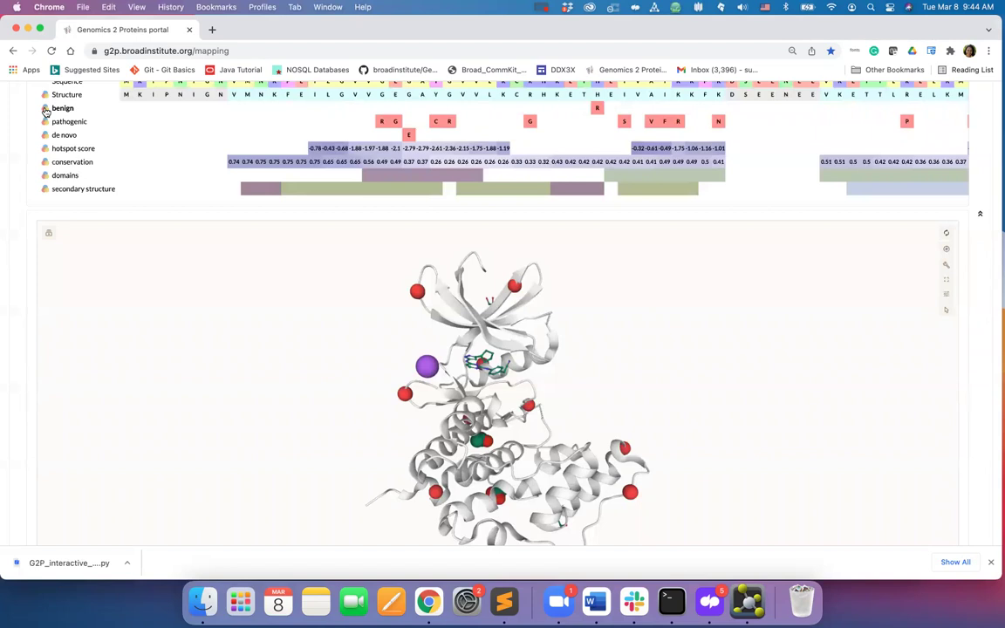
# - Recolour the benign variant marks to a bright blue
pyautogui.click(46, 109)
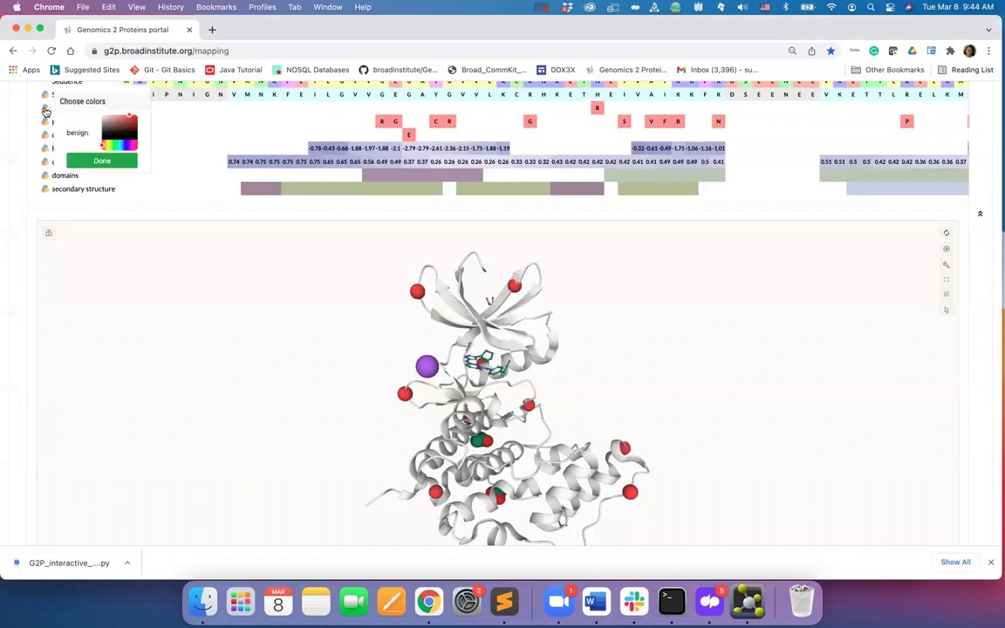
pyautogui.click(123, 145)
pyautogui.click(134, 116)
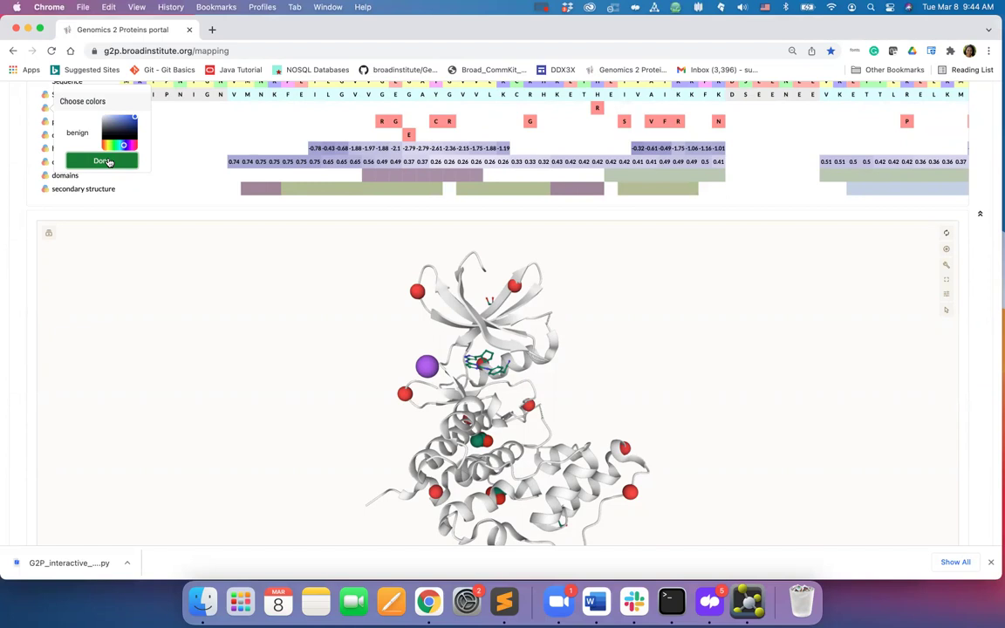
pyautogui.click(102, 162)
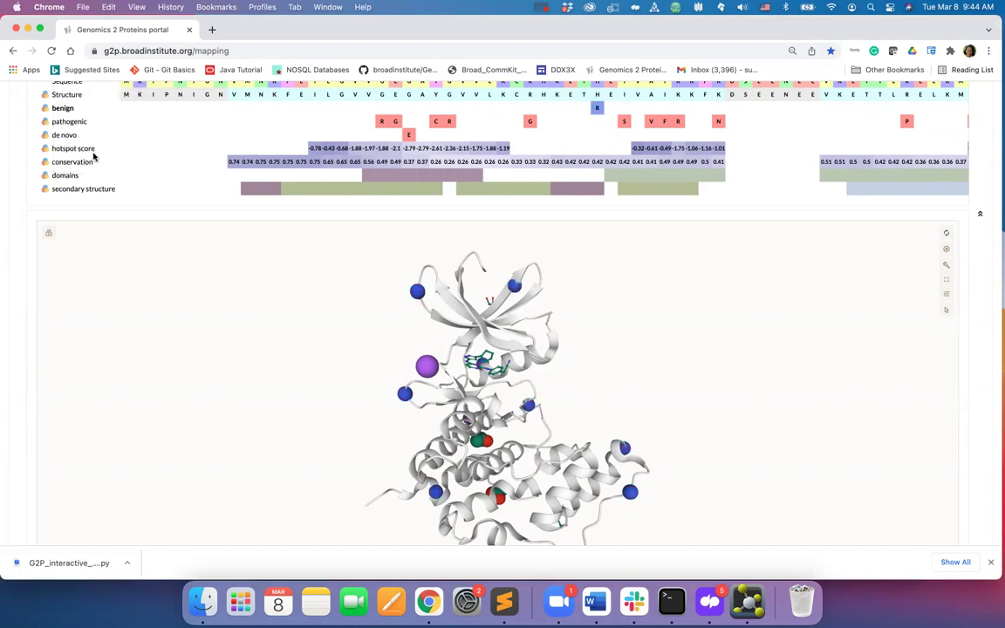
# - Pick a fully saturated orange for the de novo annotation
pyautogui.click(46, 138)
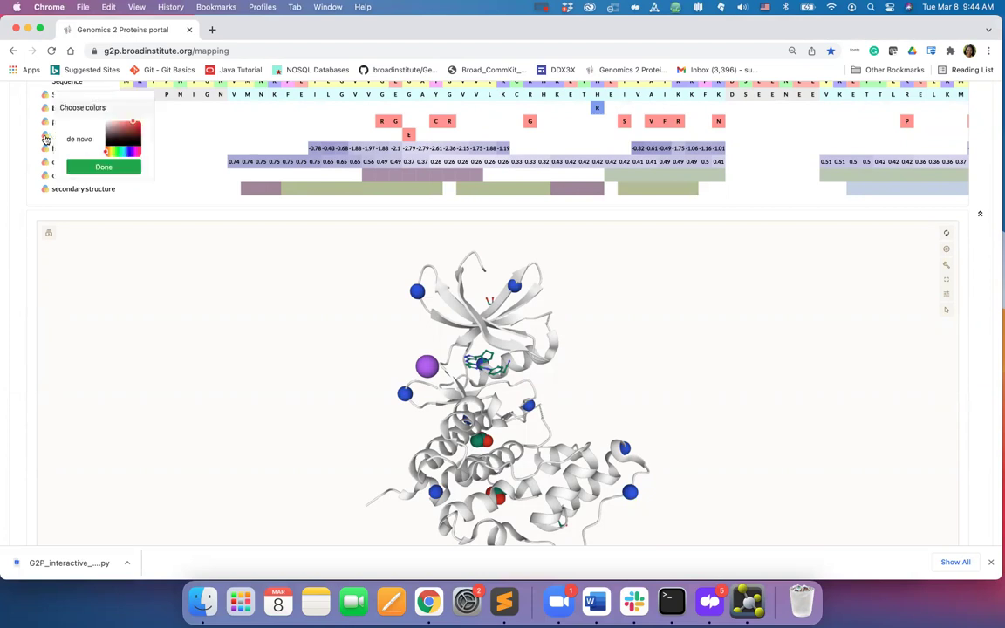
pyautogui.click(109, 154)
pyautogui.click(139, 124)
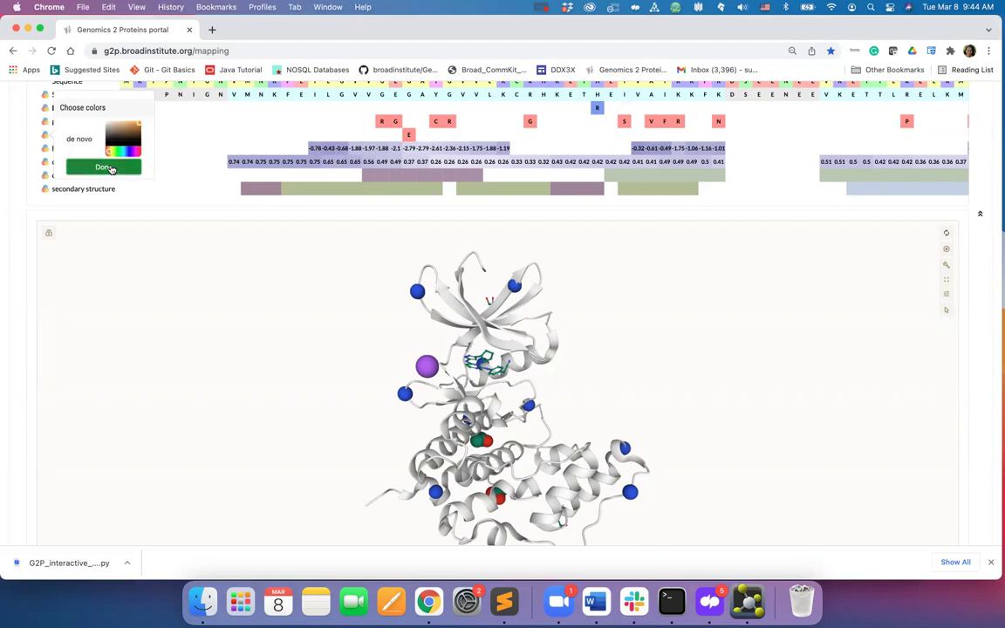
# - Apply the new de novo colour and map the de novo variants onto the structure
pyautogui.click(111, 168)
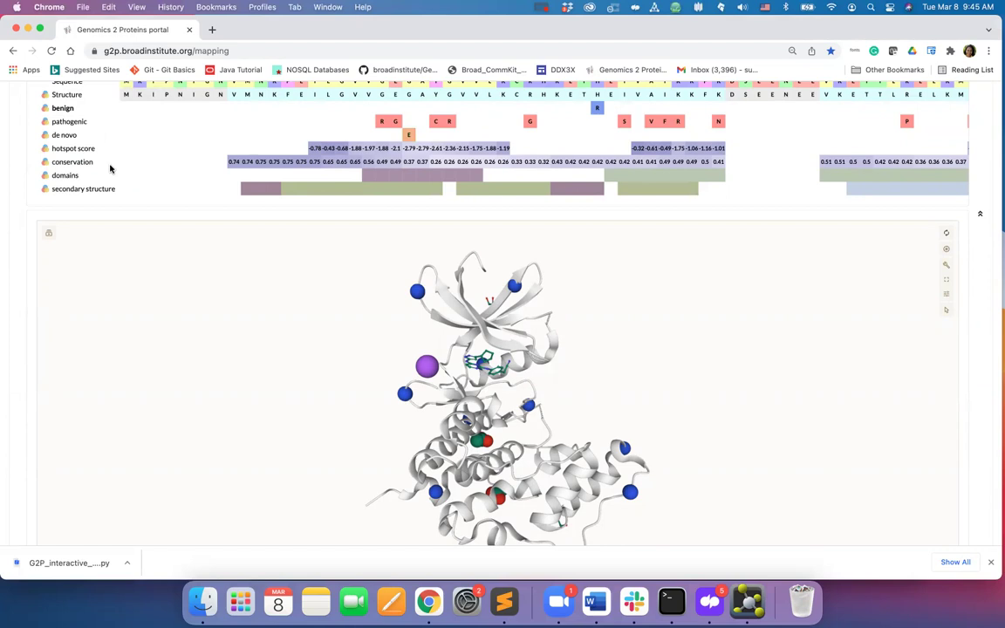
pyautogui.click(66, 136)
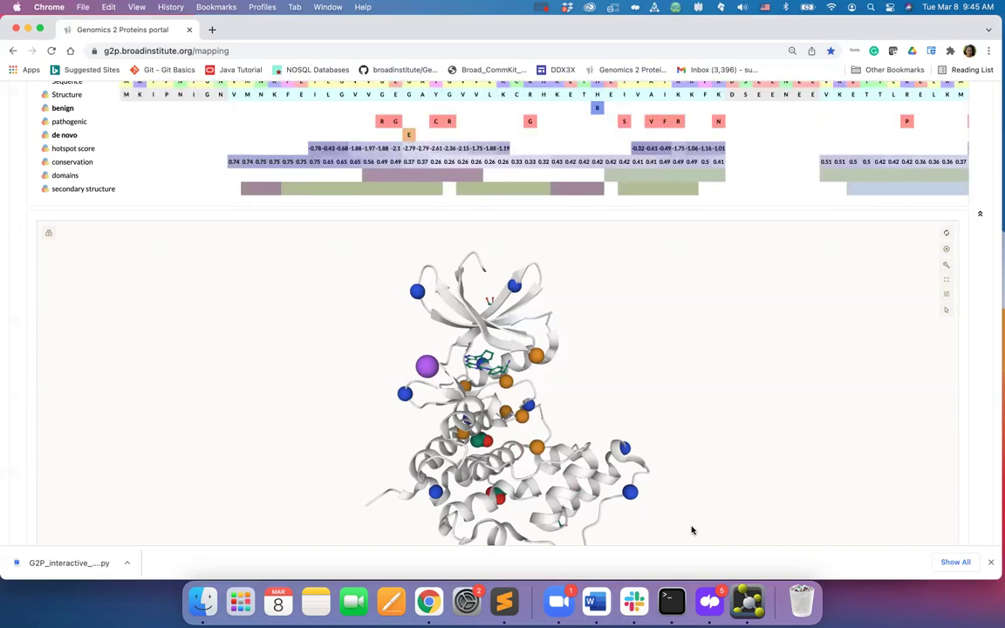
pyautogui.scroll(-2, 692, 530)
pyautogui.scroll(-3, 692, 529)
pyautogui.scroll(5, 692, 529)
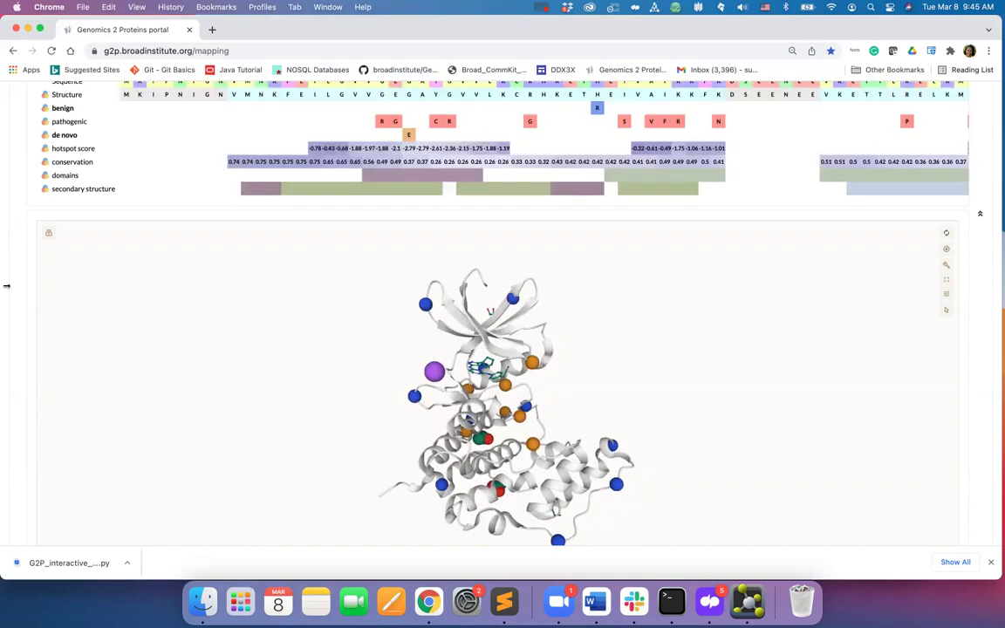
pyautogui.scroll(2, 17, 230)
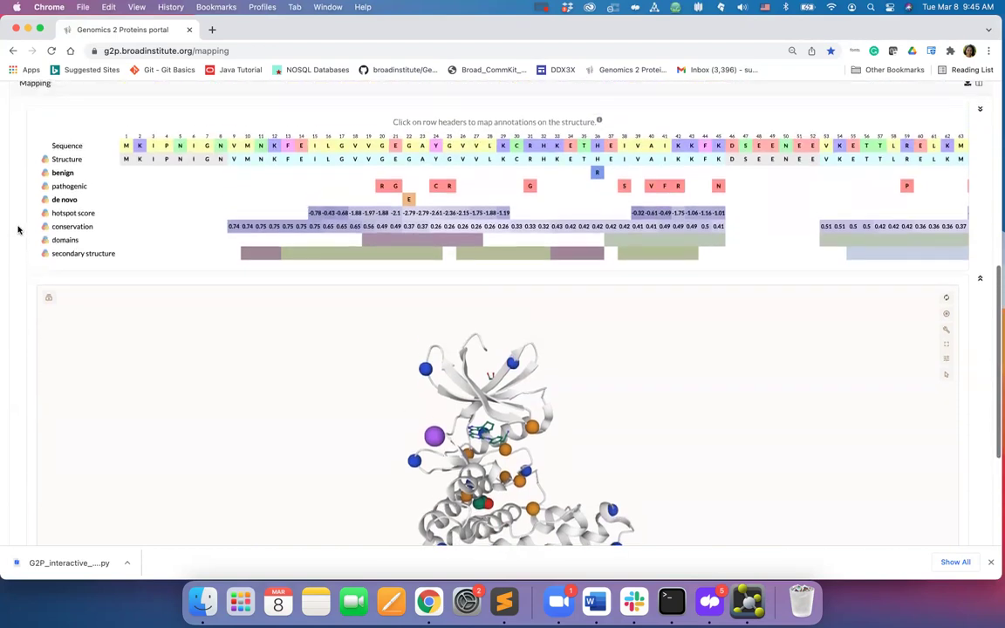
pyautogui.scroll(-1, 17, 230)
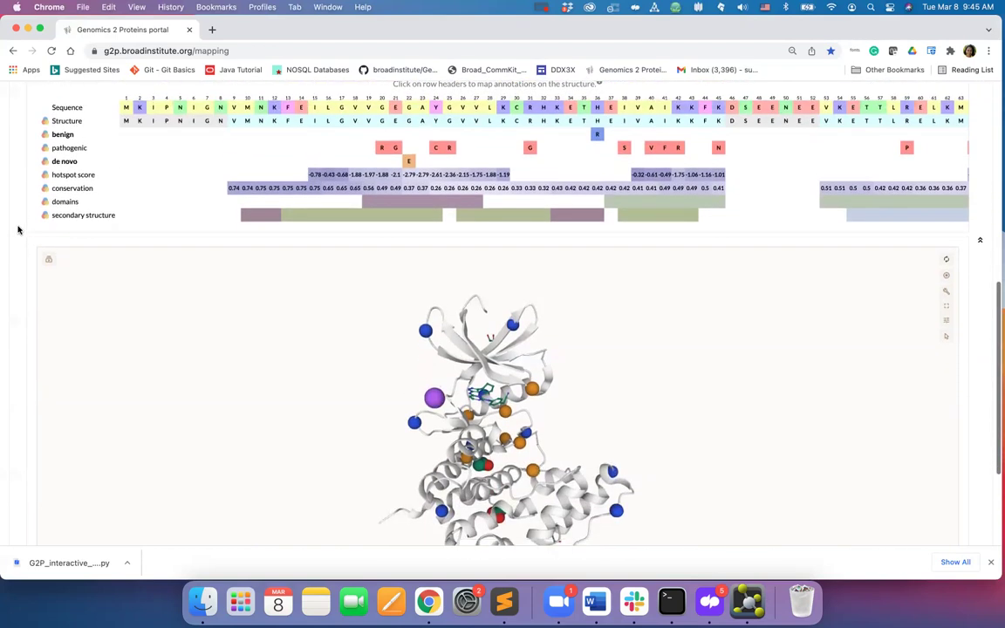
# - Unmap the de novo variants and map the pathogenic variants as red spheres
pyautogui.click(63, 160)
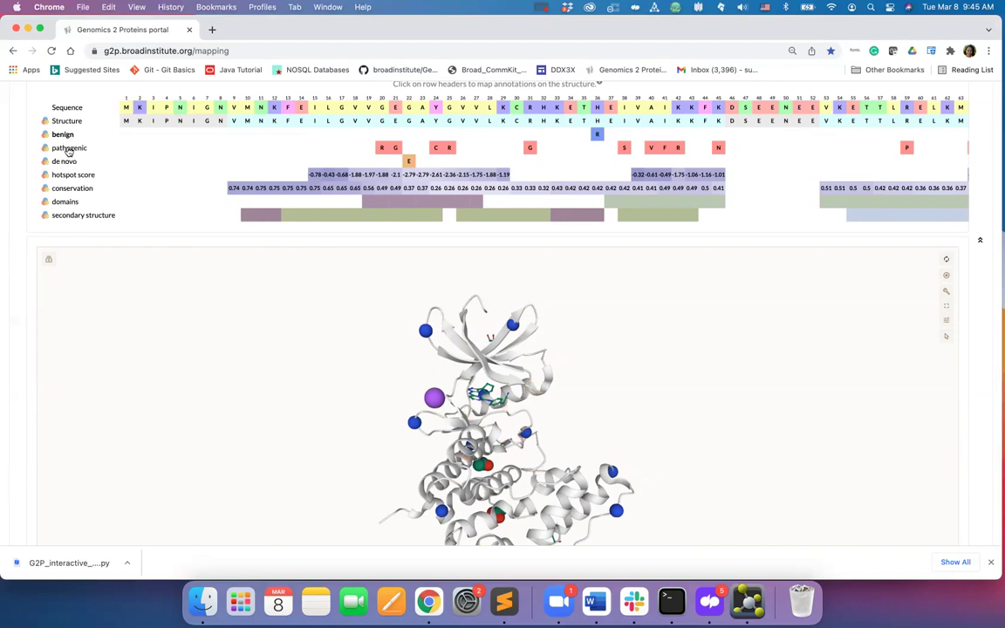
pyautogui.click(68, 148)
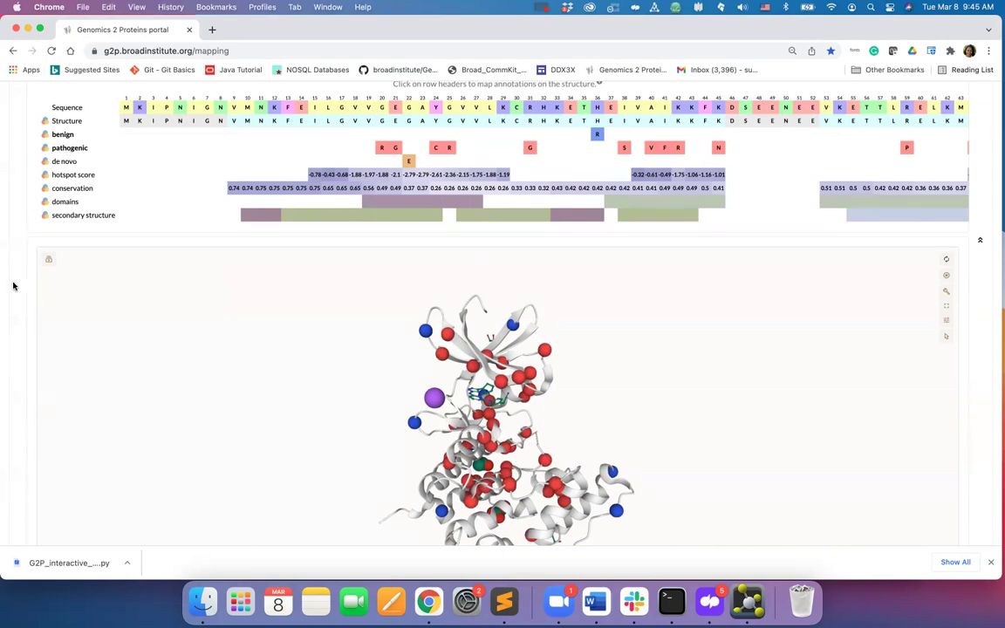
pyautogui.scroll(-1, 13, 285)
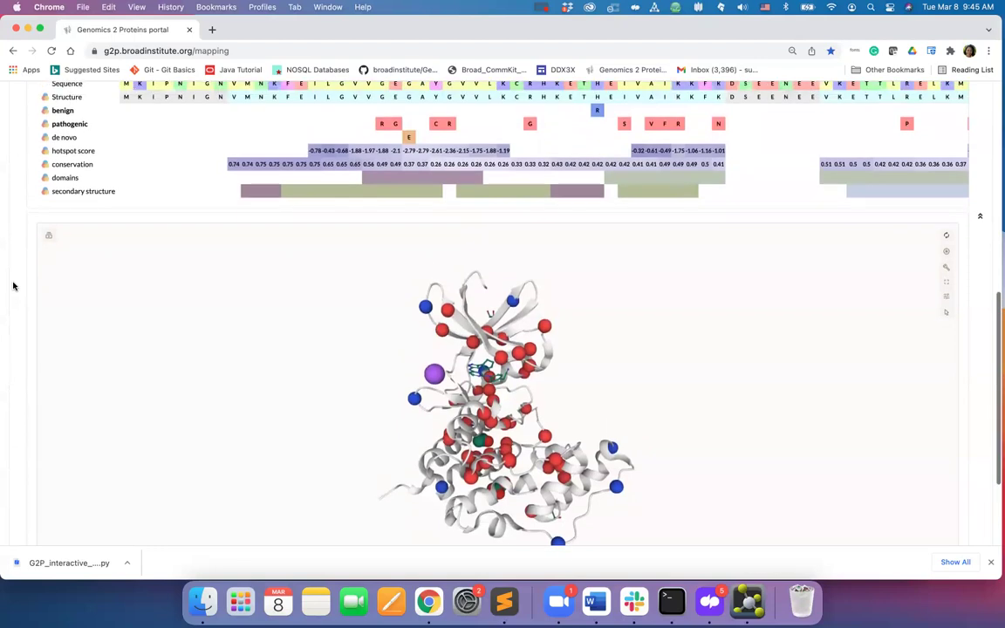
pyautogui.scroll(1, 13, 286)
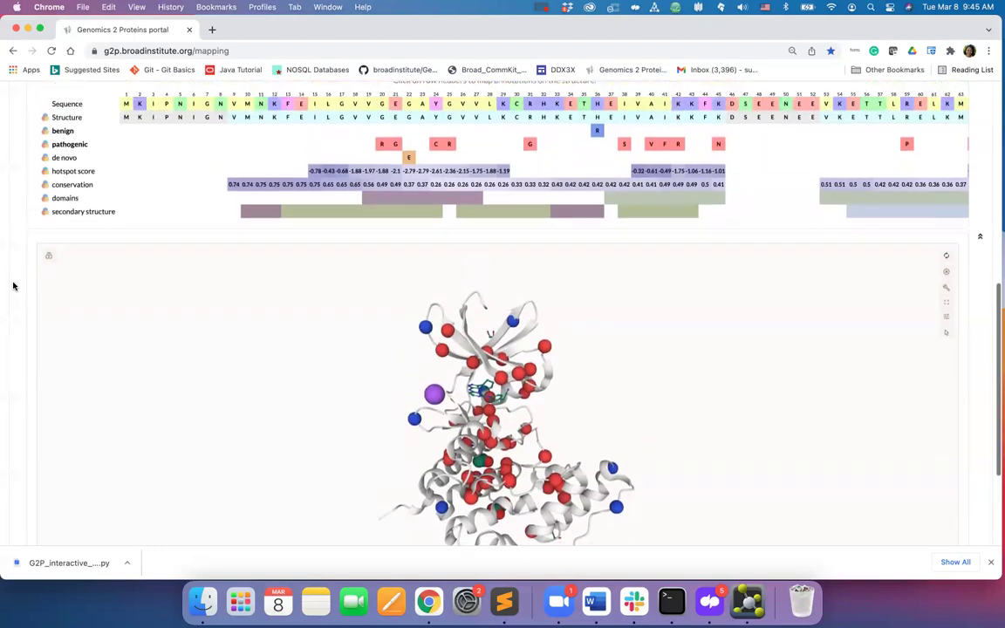
# - Colour the structure by hotspot score with purple minimum and maximum colours
pyautogui.click(64, 177)
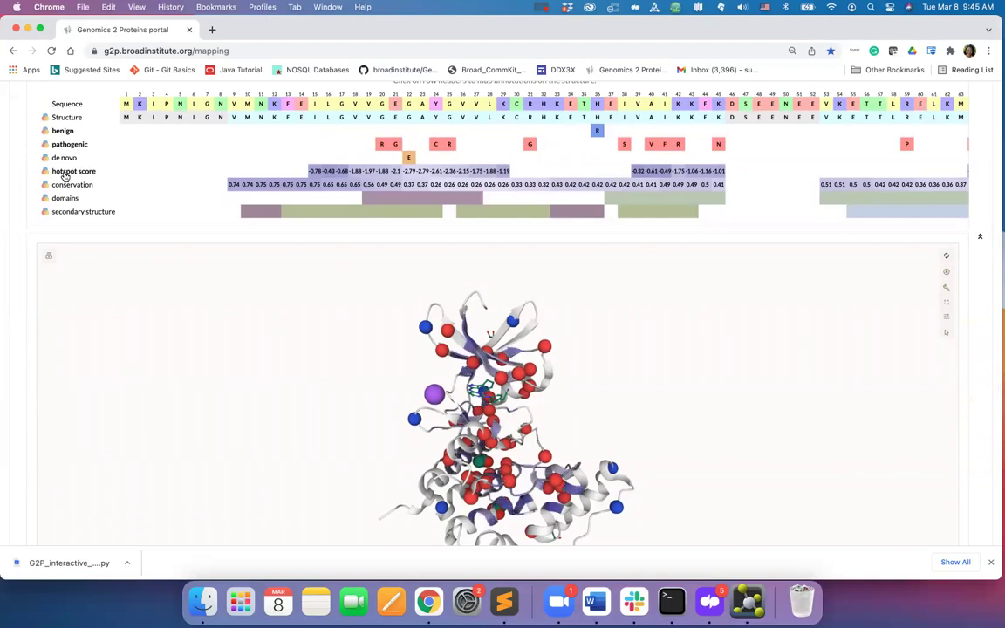
pyautogui.scroll(-1, 14, 280)
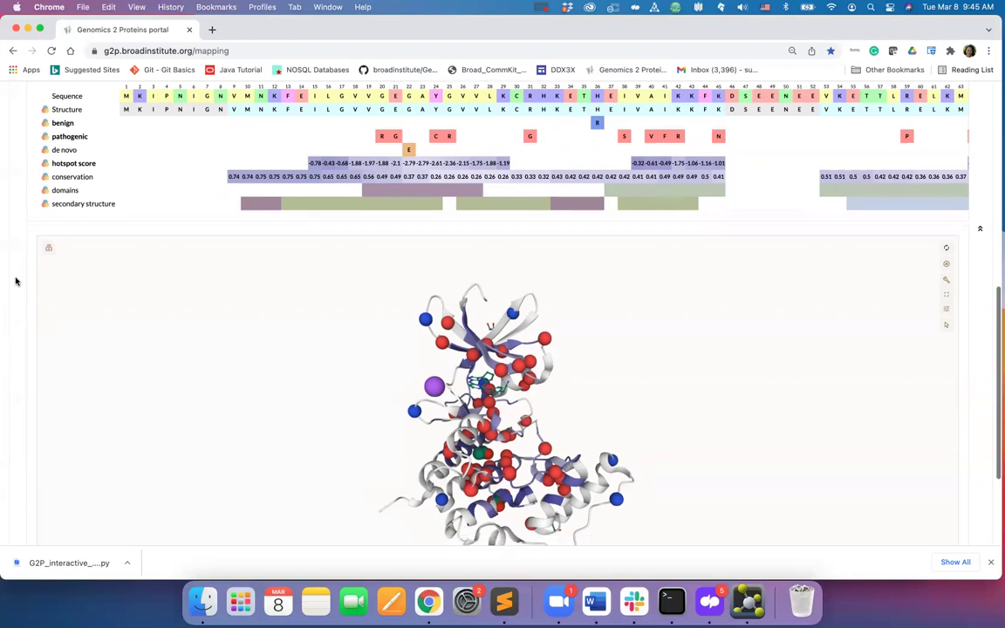
pyautogui.scroll(2, 15, 281)
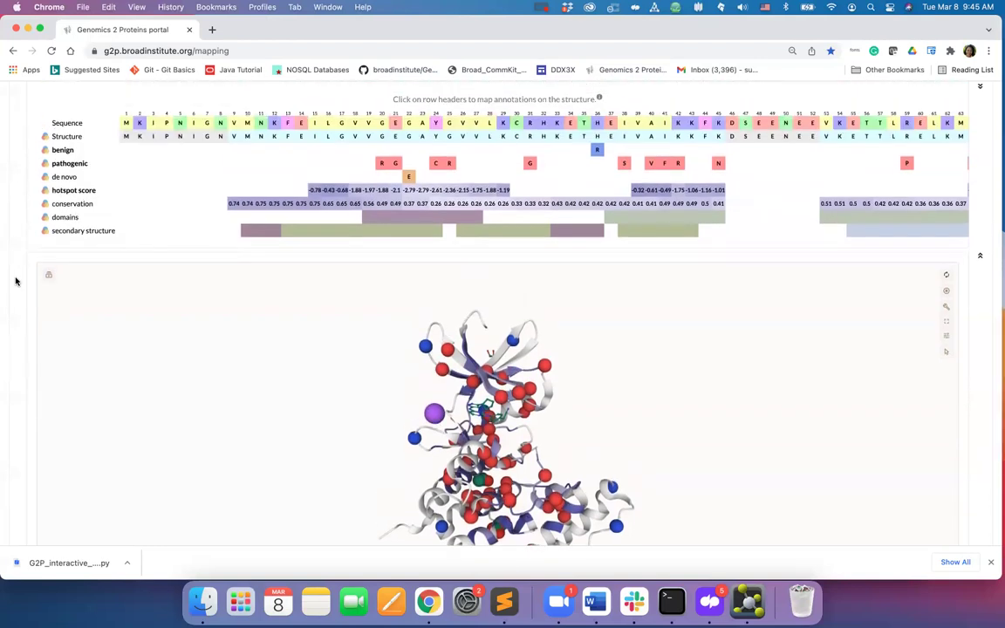
pyautogui.click(45, 193)
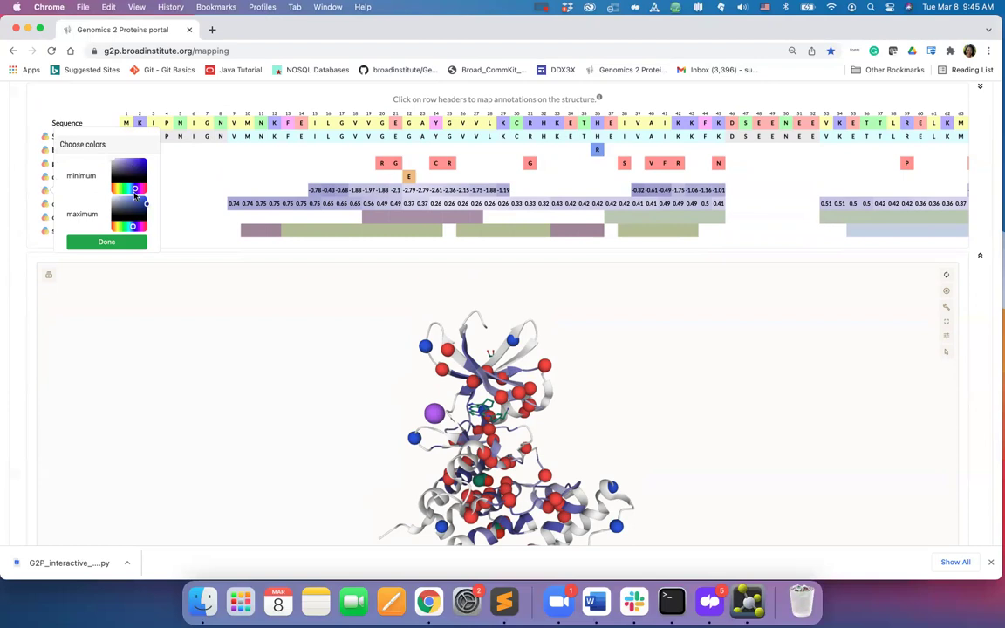
pyautogui.click(139, 228)
pyautogui.click(139, 188)
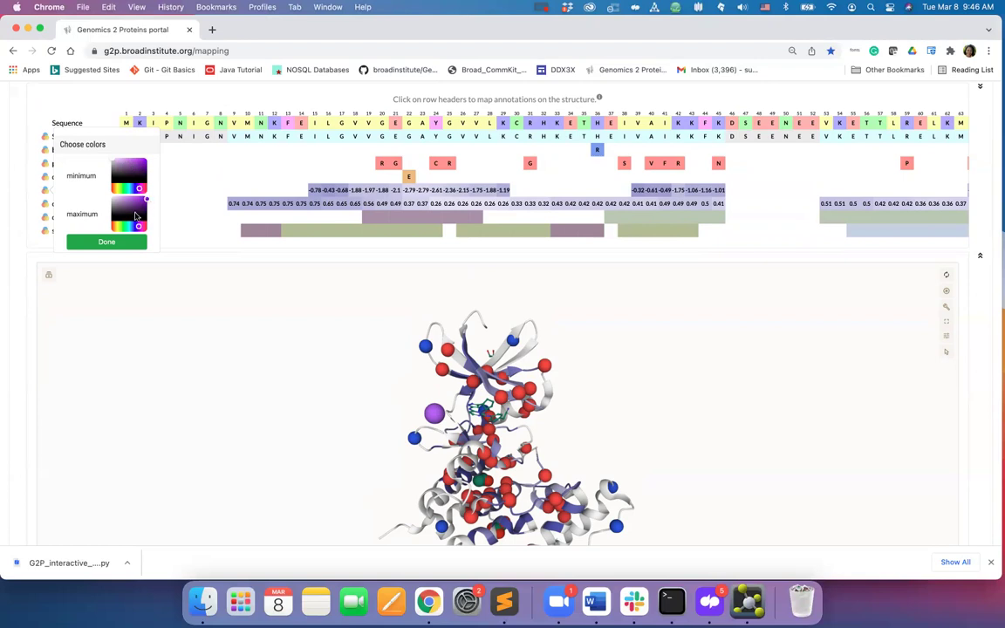
pyautogui.click(122, 245)
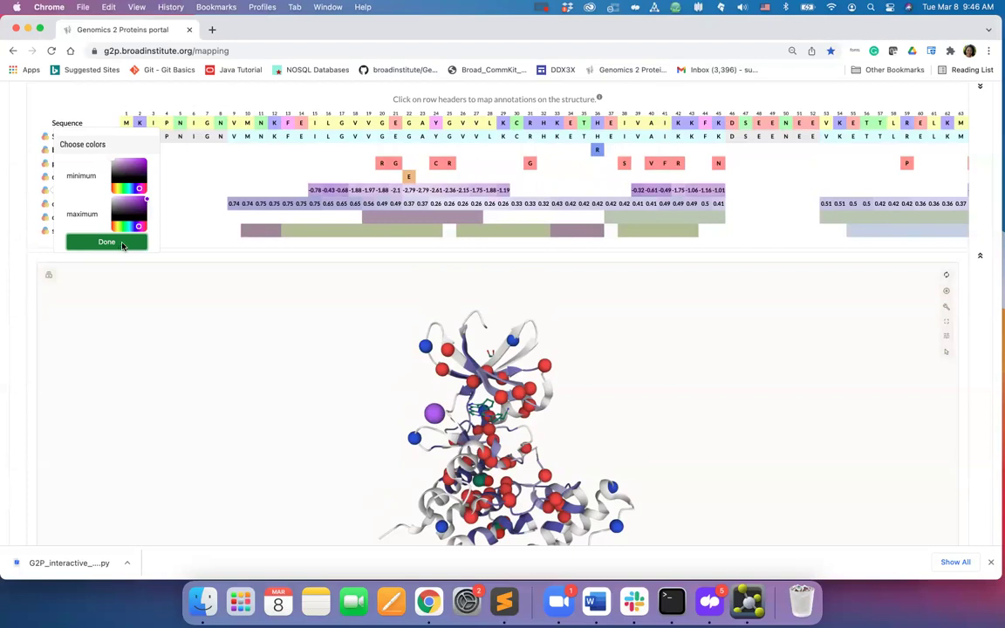
pyautogui.click(122, 244)
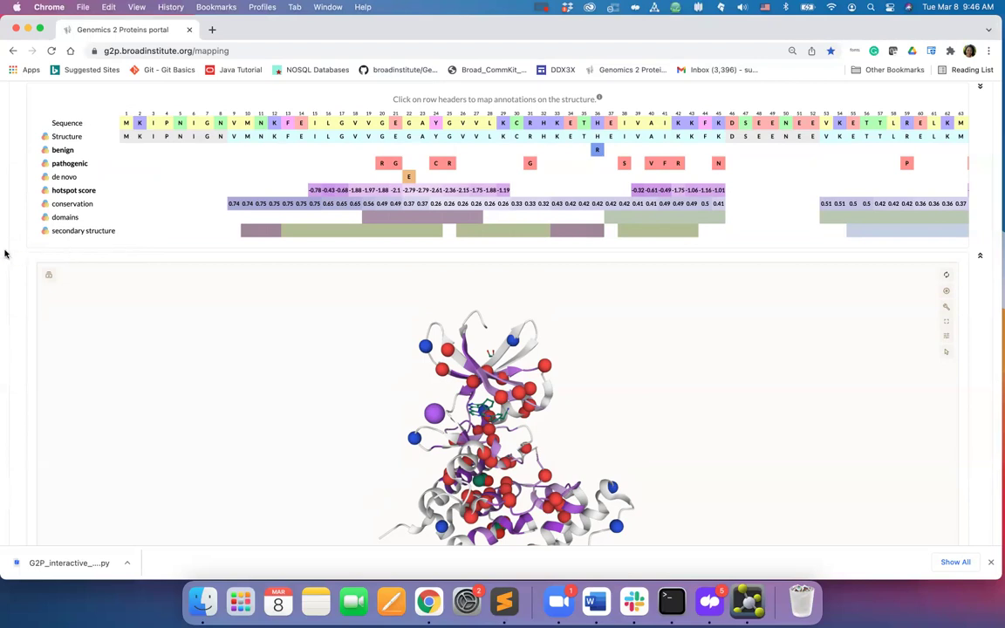
pyautogui.scroll(-2, 5, 254)
pyautogui.scroll(2, 6, 253)
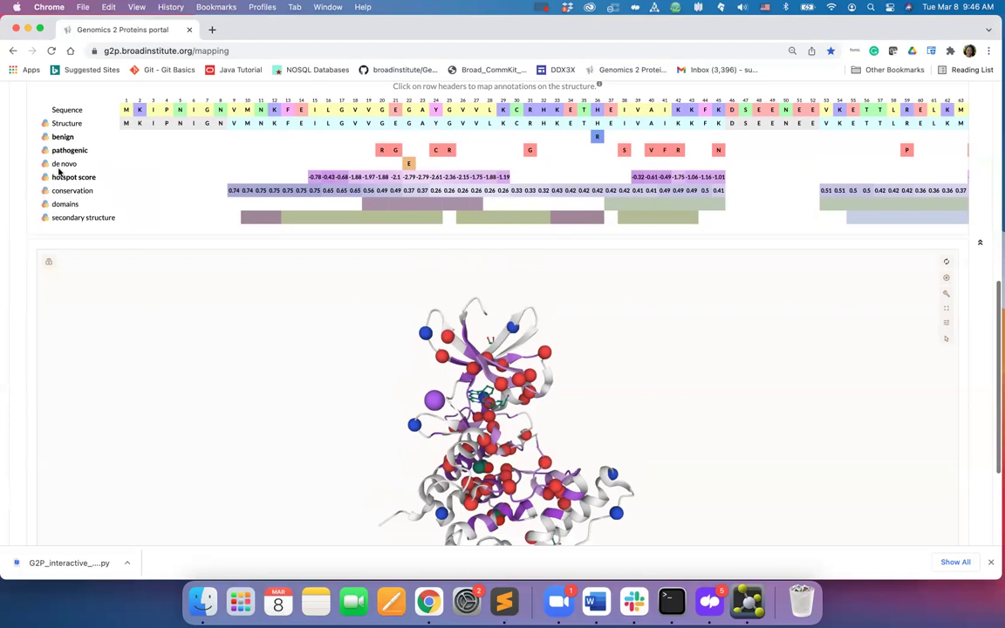
# - Unmap the pathogenic and benign variant spheres from the structure
pyautogui.click(64, 138)
pyautogui.click(64, 138)
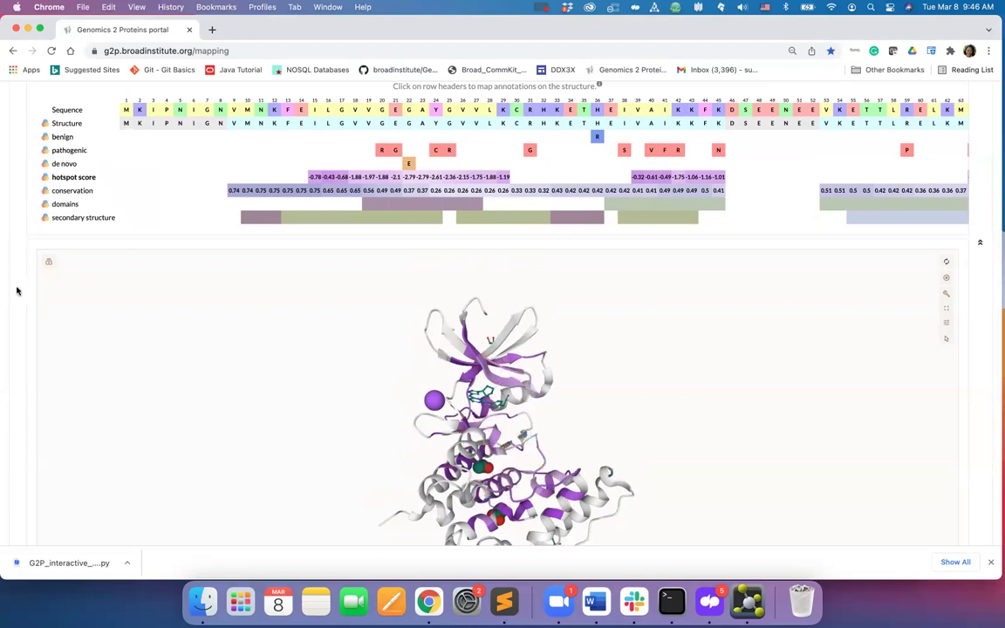
pyautogui.scroll(-2, 17, 293)
pyautogui.scroll(1, 16, 294)
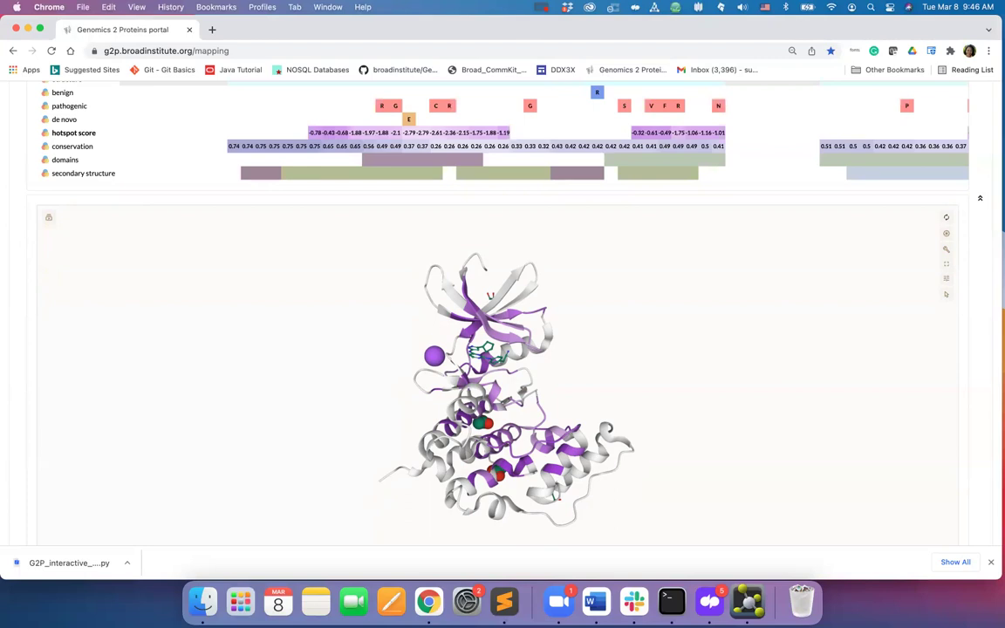
# - Map the domains onto CDKL5, with saturated yellow for ATP-binding and teal for protein-kinase
pyautogui.click(58, 162)
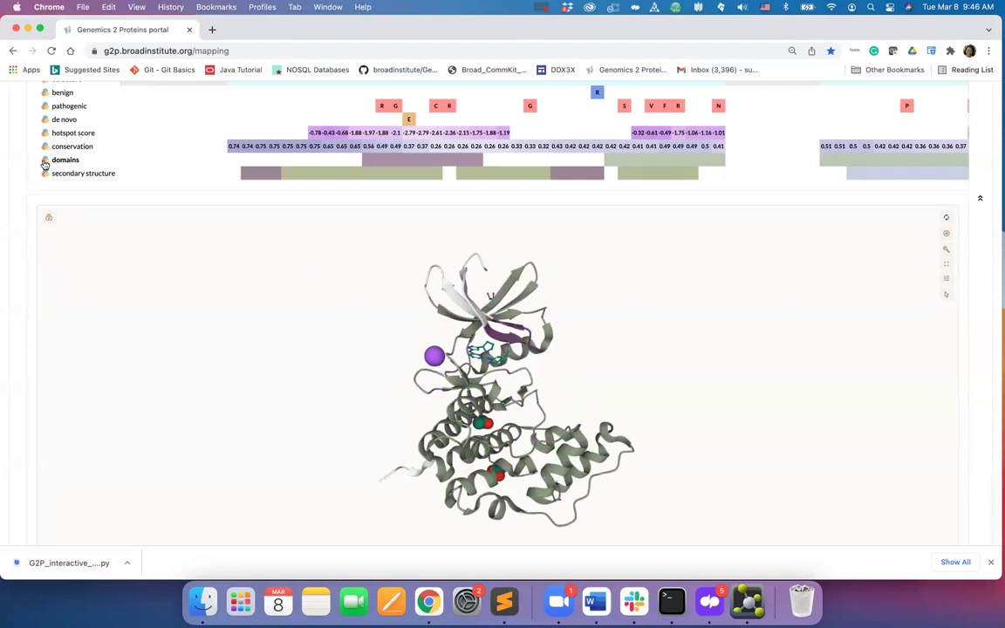
pyautogui.click(44, 163)
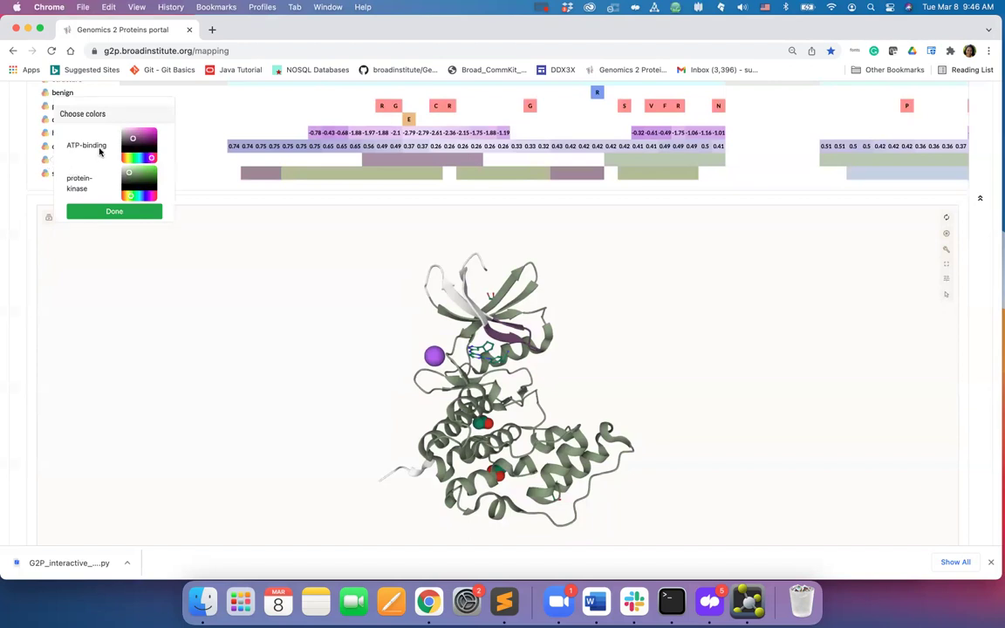
pyautogui.click(126, 158)
pyautogui.click(152, 133)
pyautogui.click(153, 168)
pyautogui.click(119, 212)
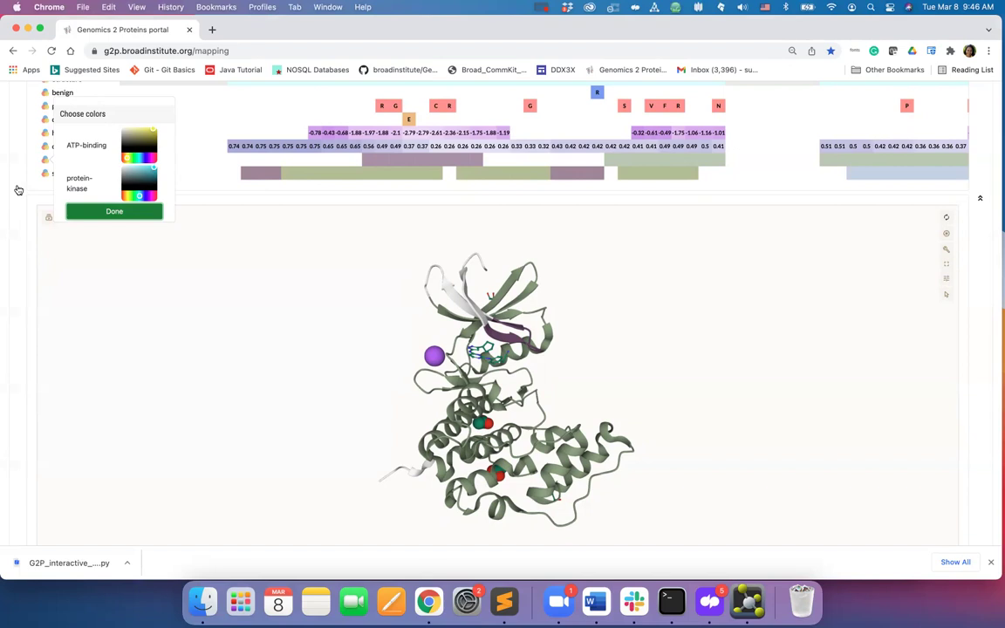
pyautogui.click(17, 189)
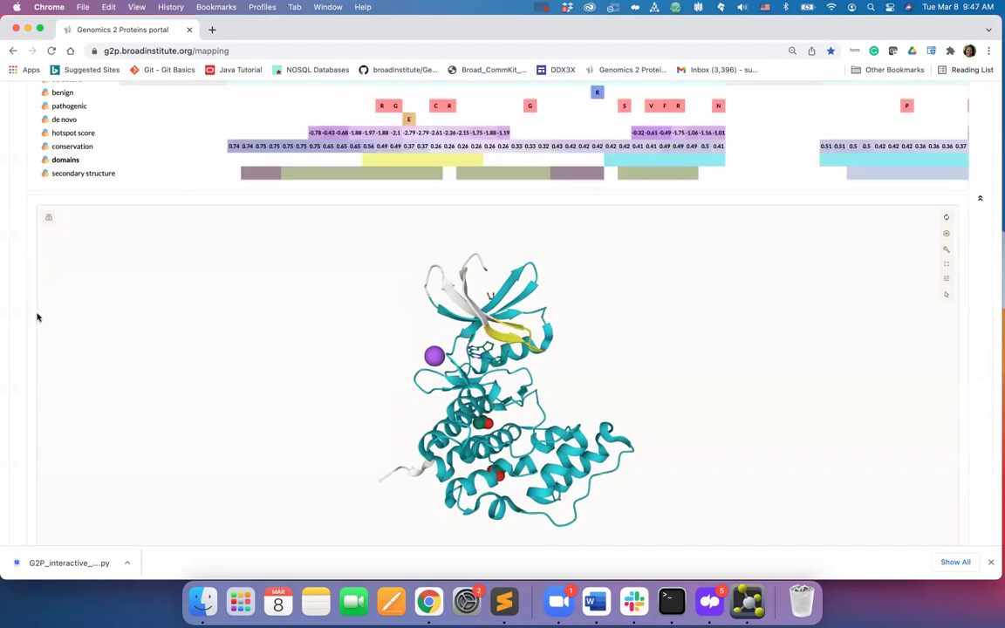
# - Map the de novo variants as orange spheres and rotate the CDKL5 model to inspect them
pyautogui.scroll(-1, 11, 314)
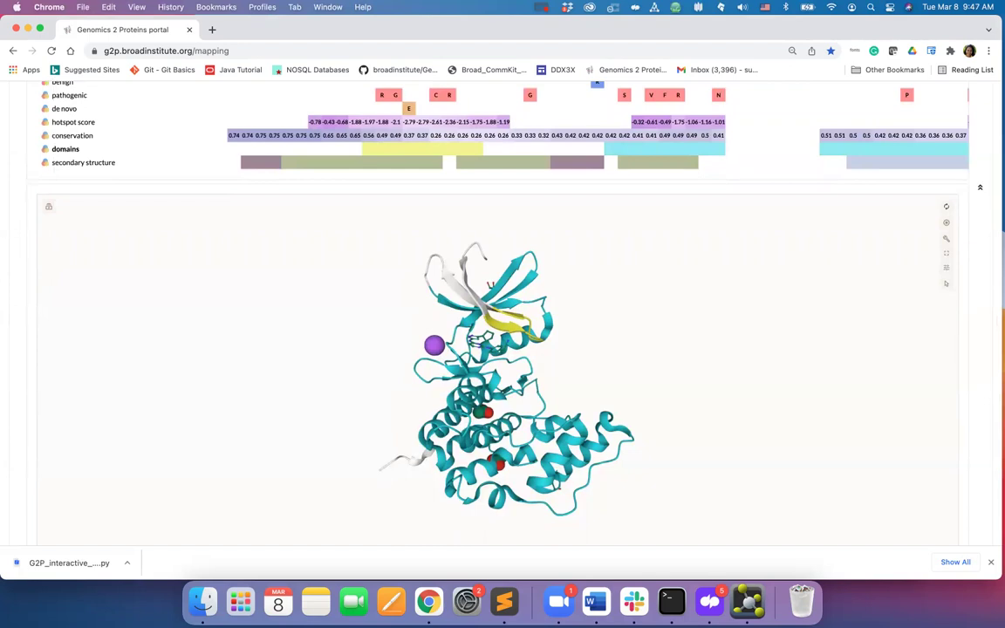
pyautogui.scroll(2, 13, 199)
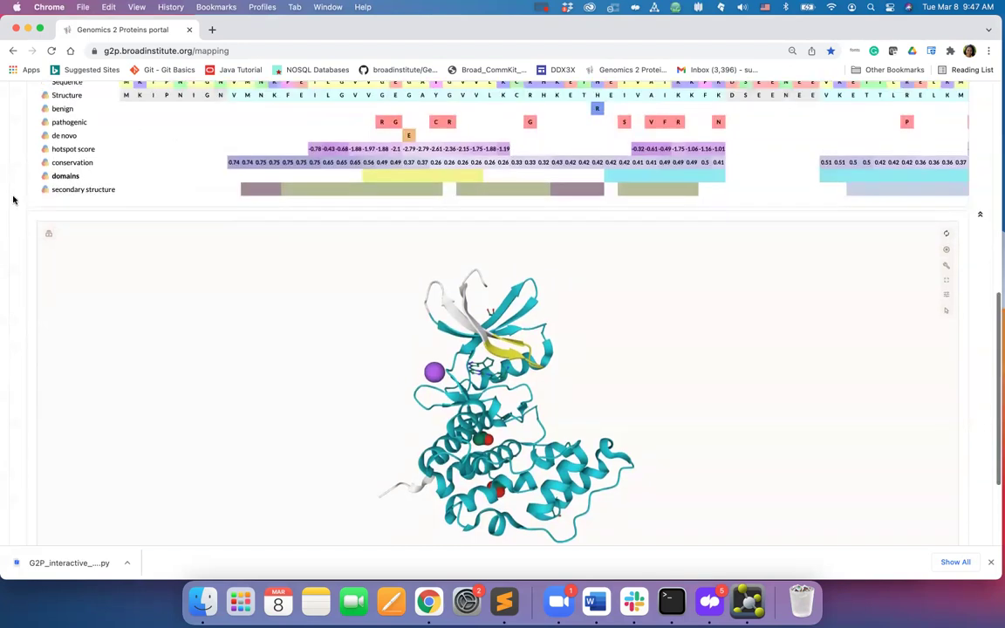
pyautogui.scroll(2, 13, 199)
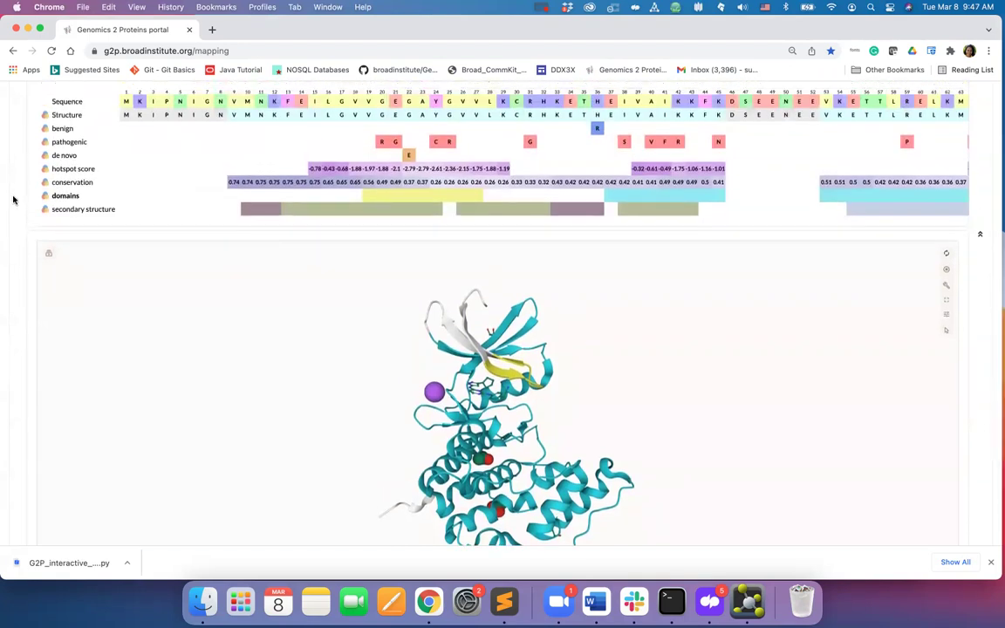
pyautogui.scroll(1, 13, 200)
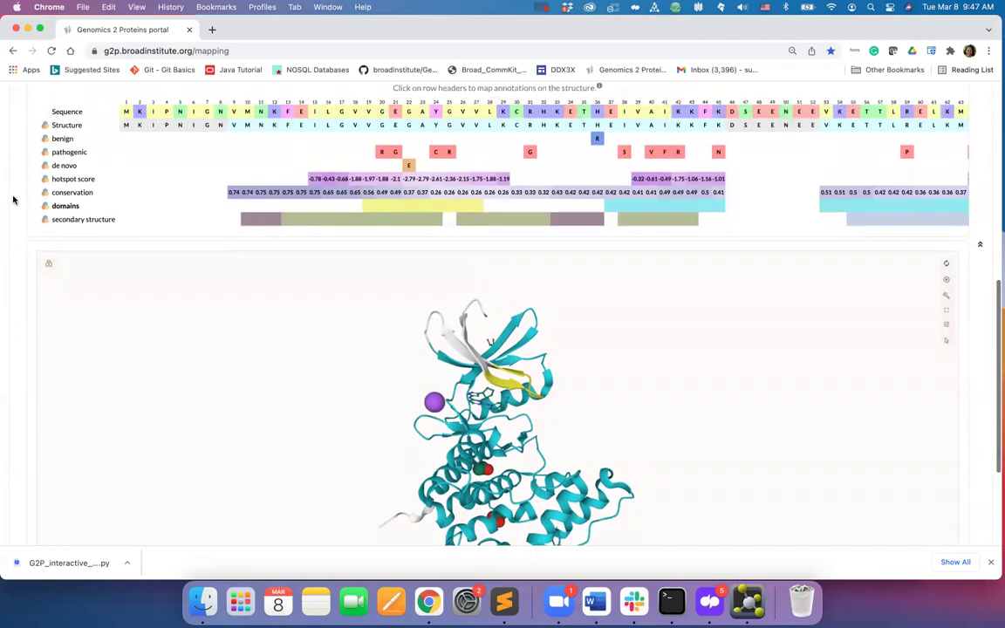
pyautogui.click(62, 164)
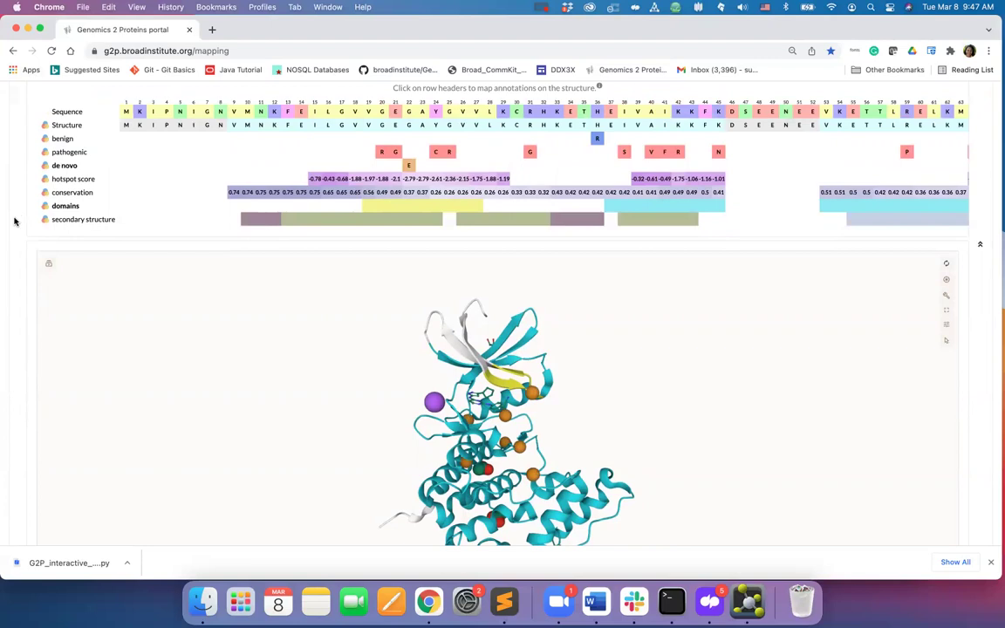
pyautogui.scroll(-2, 13, 221)
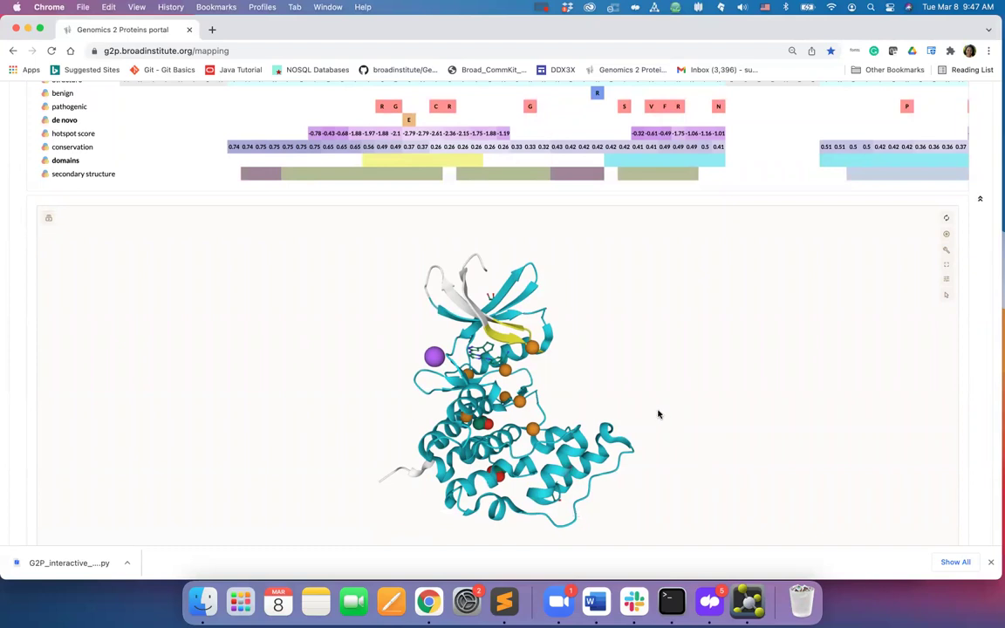
pyautogui.moveTo(595, 374); pyautogui.dragTo(639, 421)
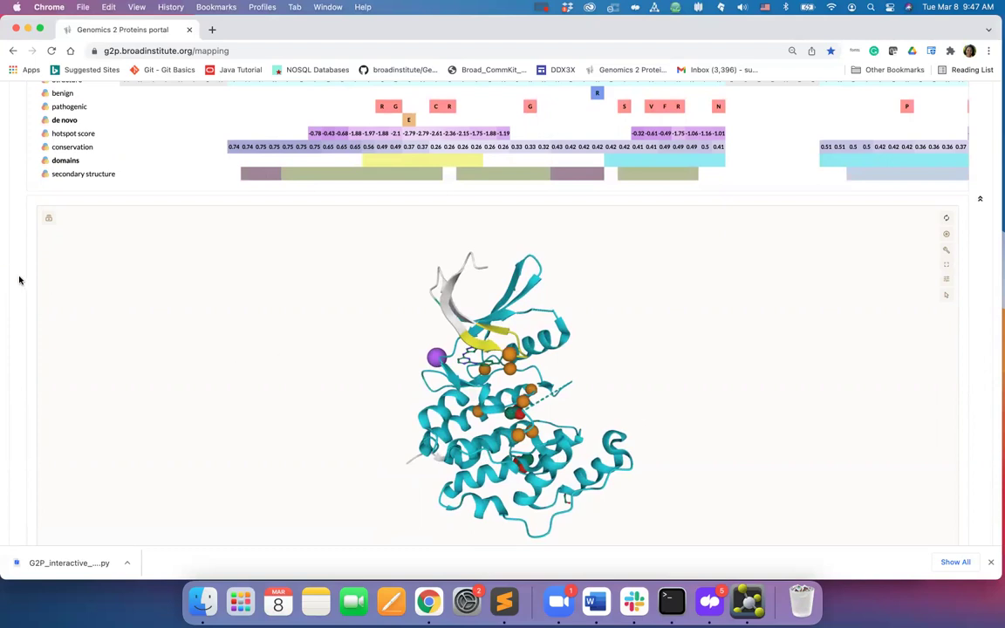
# - Download the annotated structure as a PyMOL .py file, keeping it despite Chrome's warning
pyautogui.scroll(5, 19, 280)
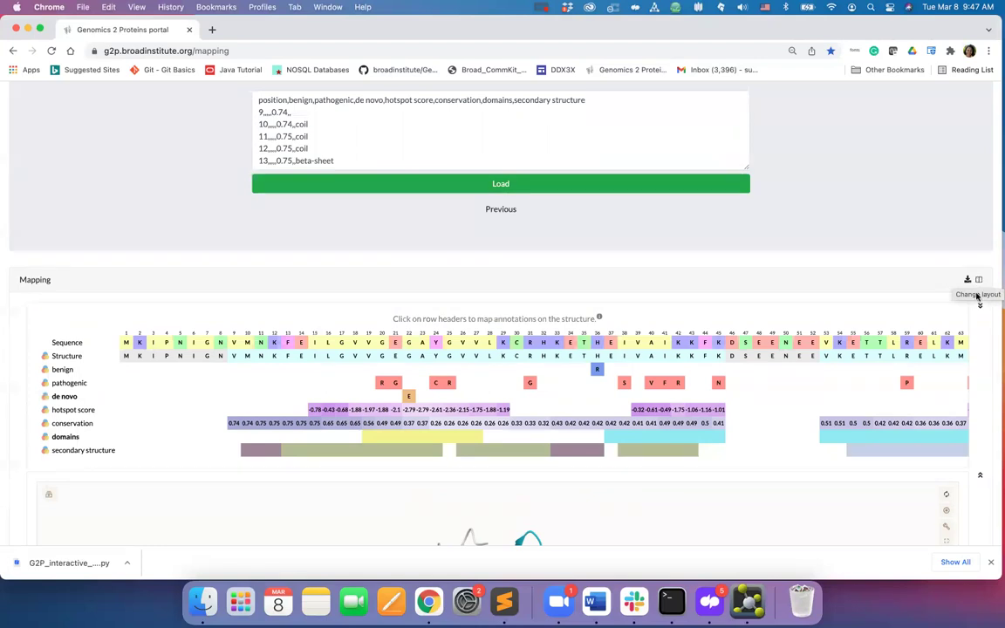
pyautogui.click(967, 281)
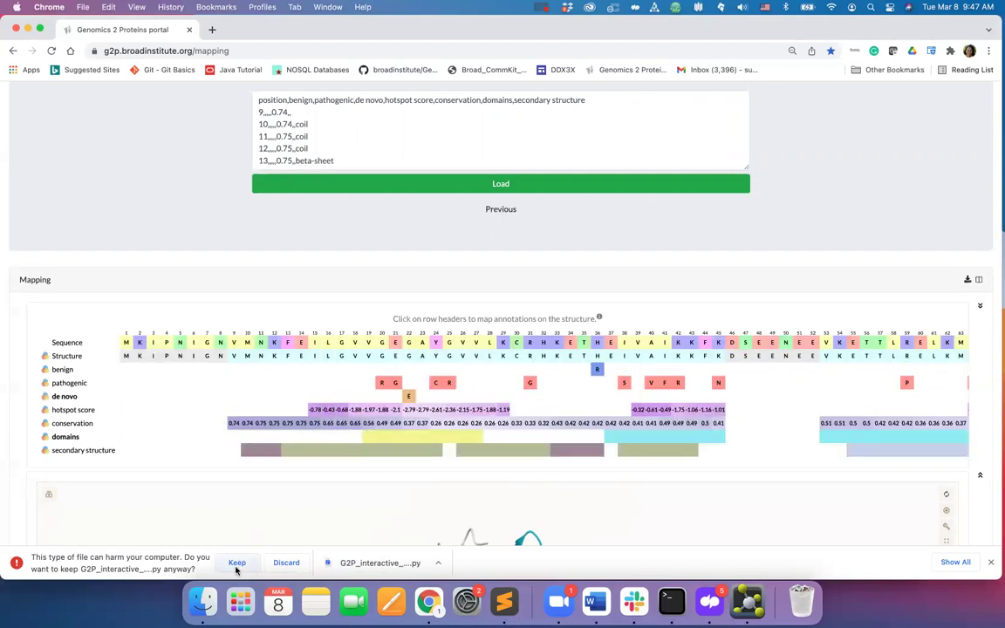
pyautogui.click(236, 563)
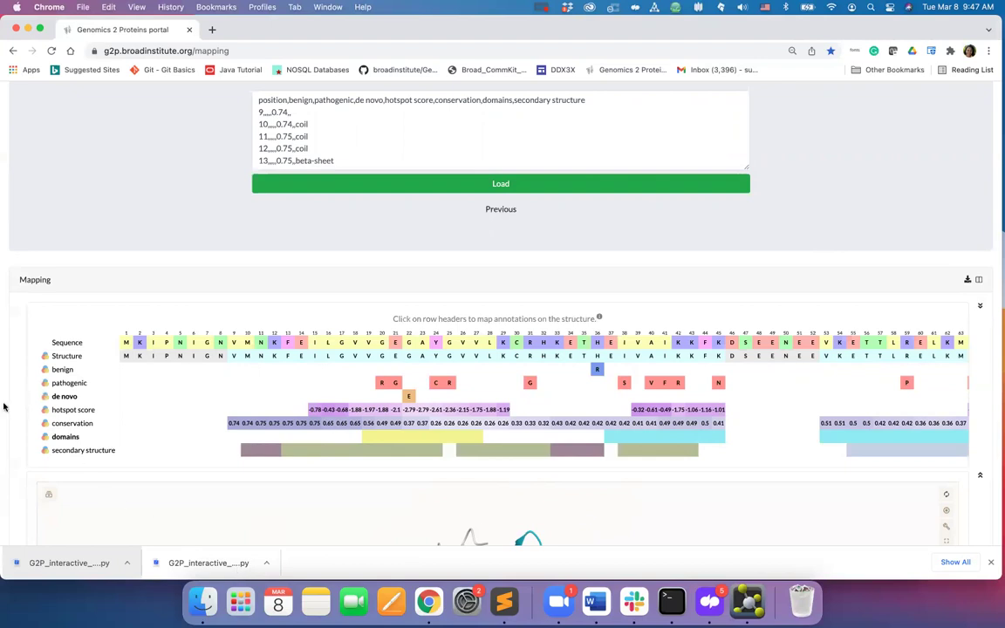
# - Bring up the viewer's Screenshot / State panel
pyautogui.scroll(-4, 3, 406)
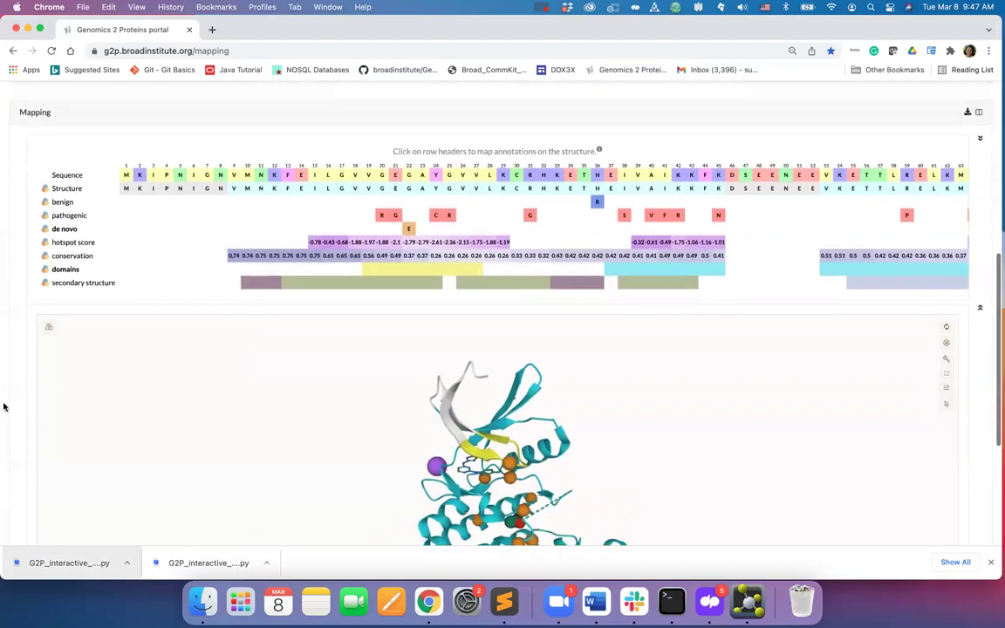
pyautogui.scroll(-3, 3, 406)
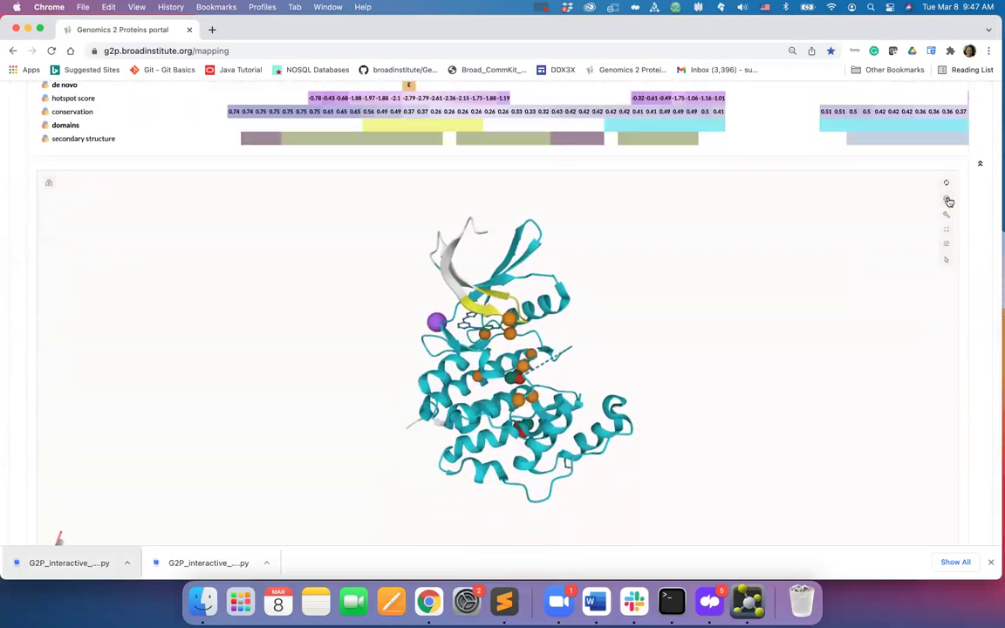
pyautogui.click(948, 200)
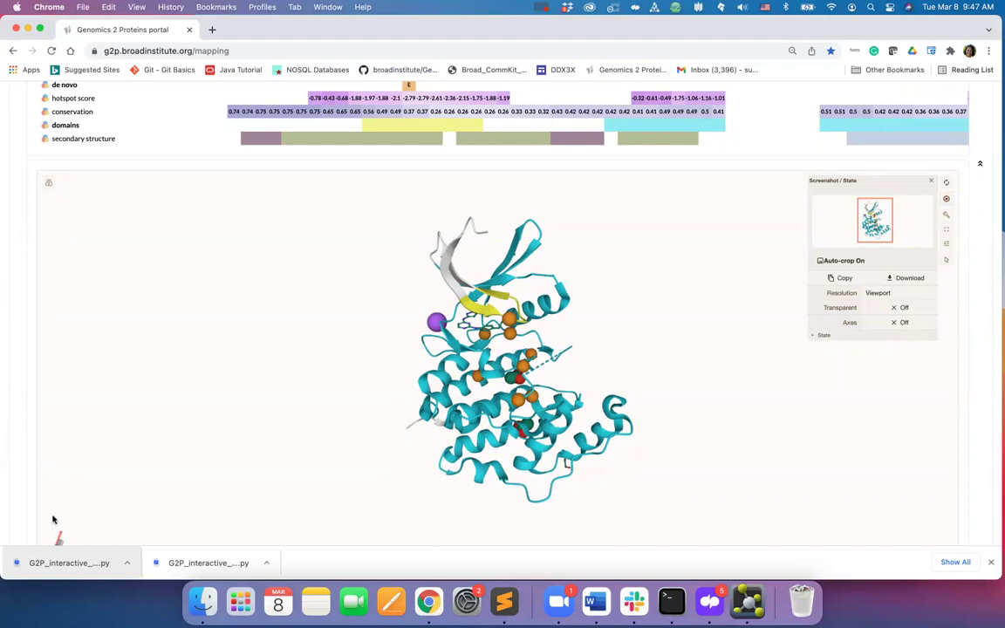
# - Reveal G2P_interactive_mapping_4bgq_A.py in Finder and open it with PyMOL
pyautogui.click(127, 563)
pyautogui.click(142, 547)
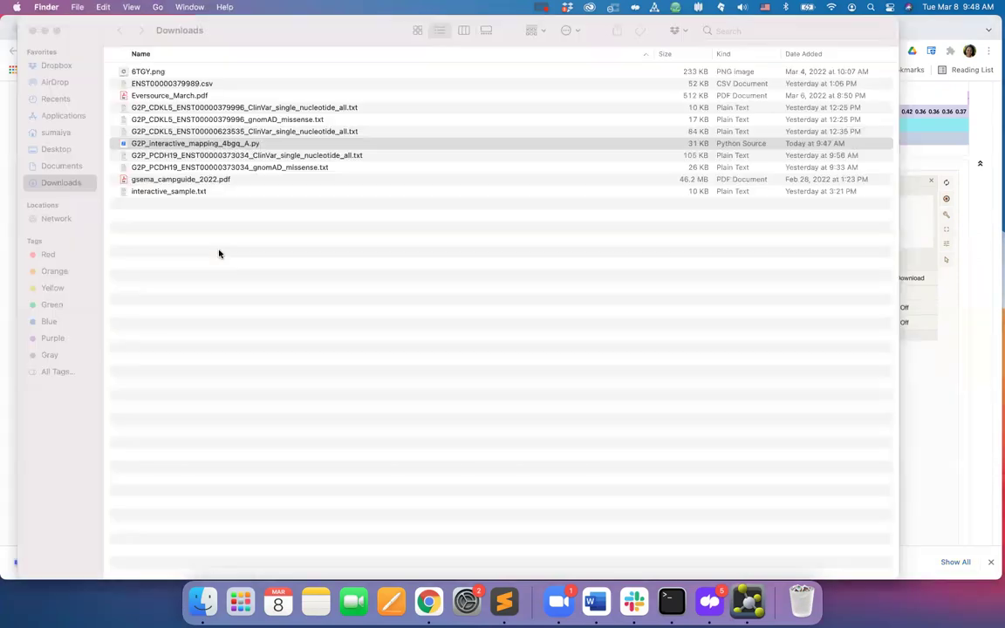
pyautogui.rightClick(217, 145)
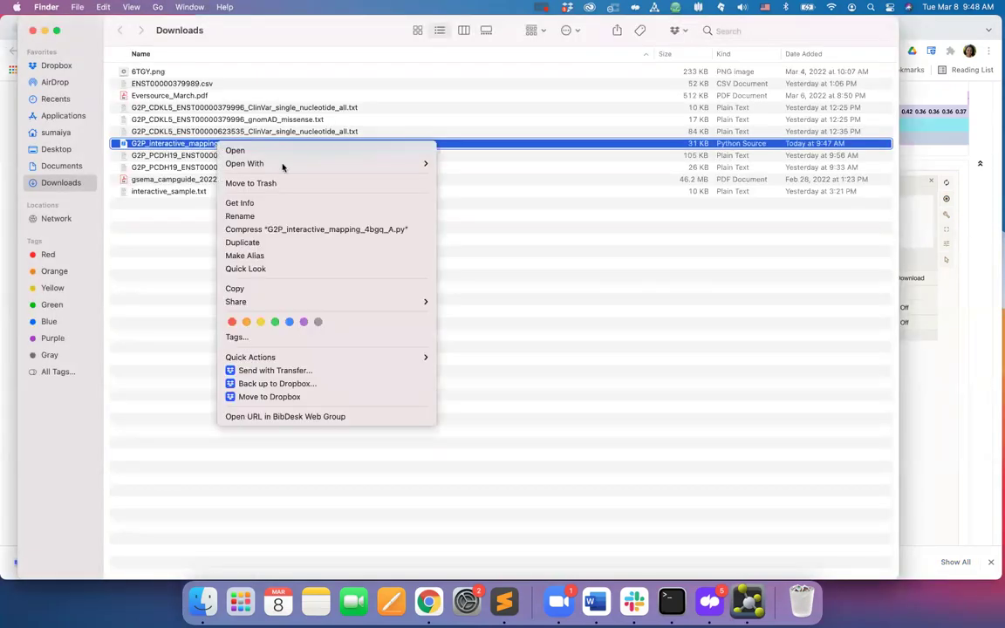
pyautogui.moveTo(297, 164)
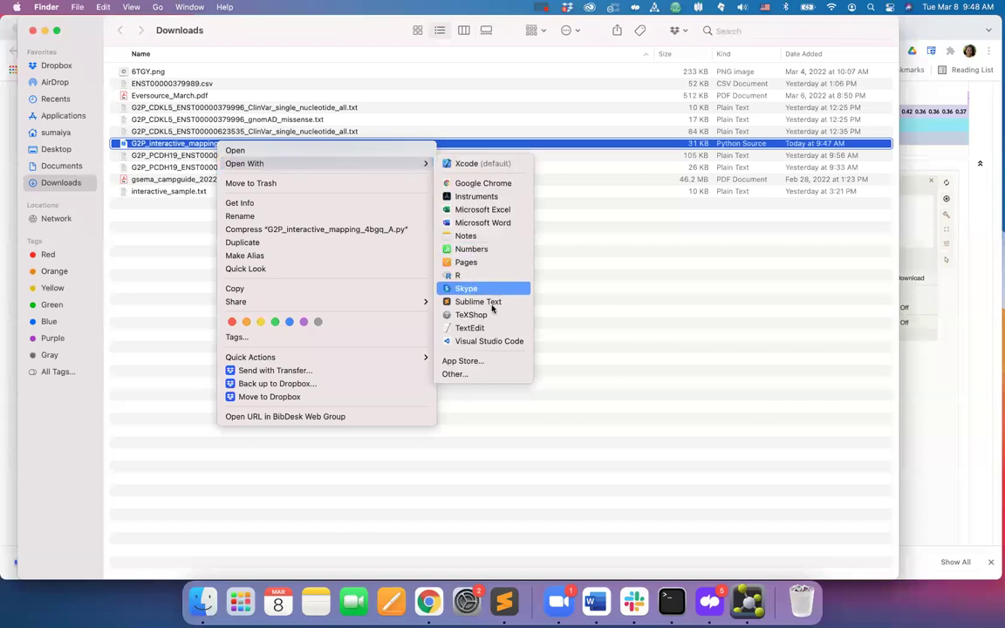
pyautogui.click(458, 373)
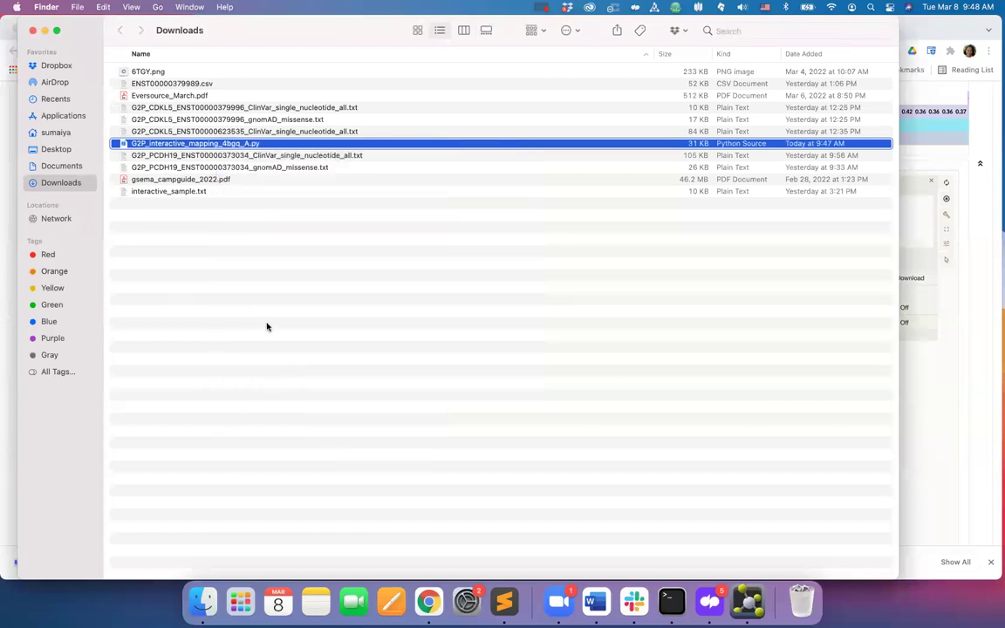
pyautogui.scroll(-10, 357, 349)
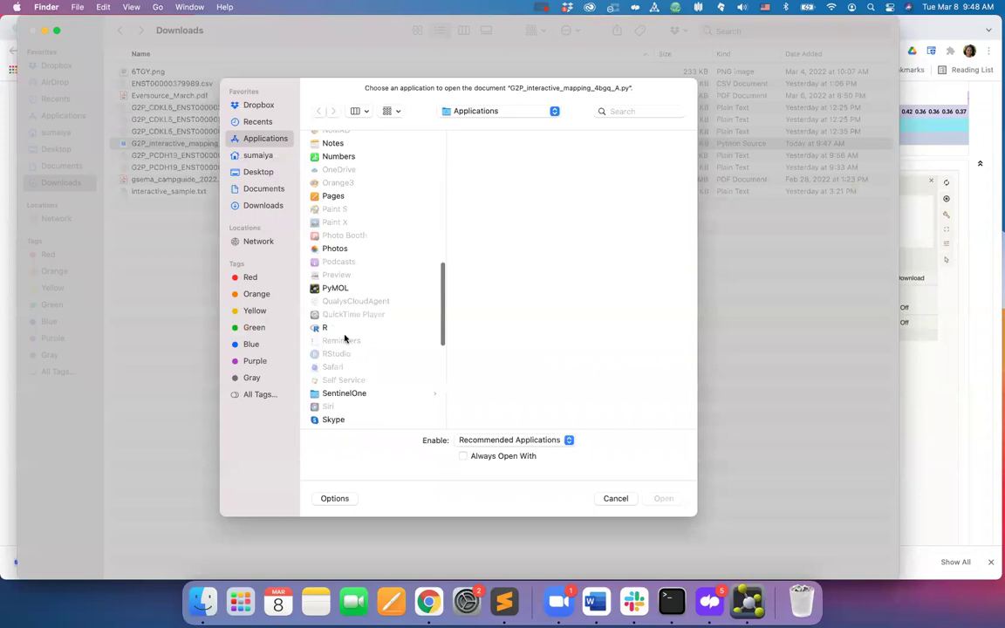
pyautogui.click(336, 288)
pyautogui.click(670, 501)
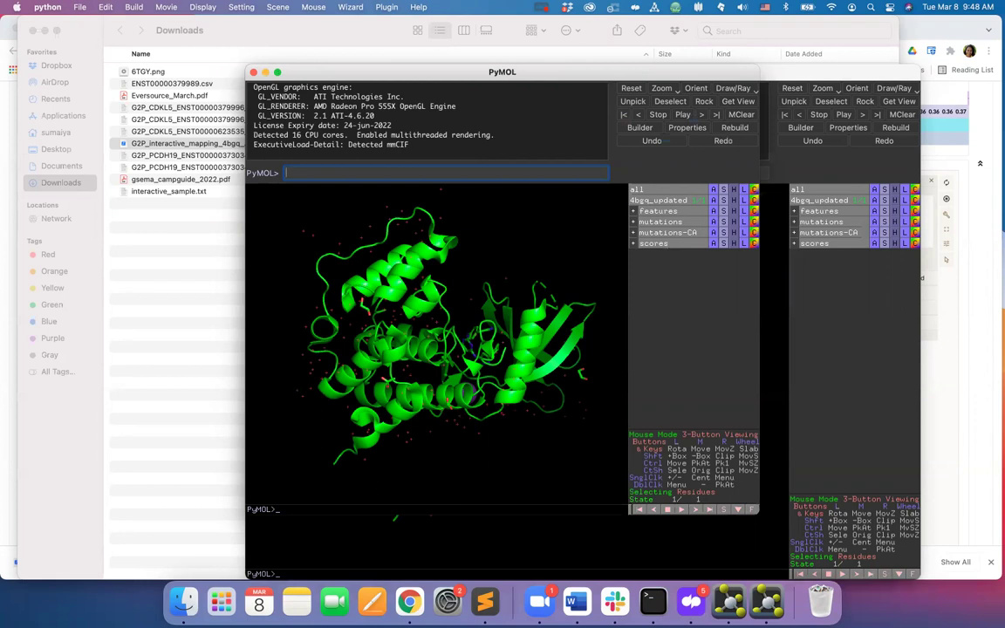
# - Back in Chrome, go via About and Docs to the documentation's Tutorials section
pyautogui.click(410, 602)
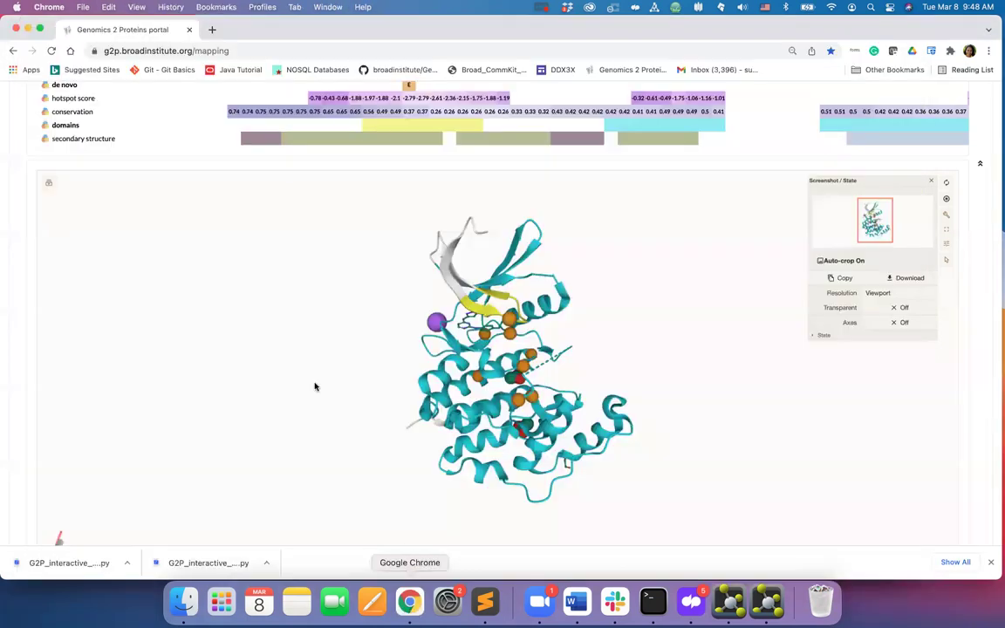
pyautogui.scroll(10, 14, 276)
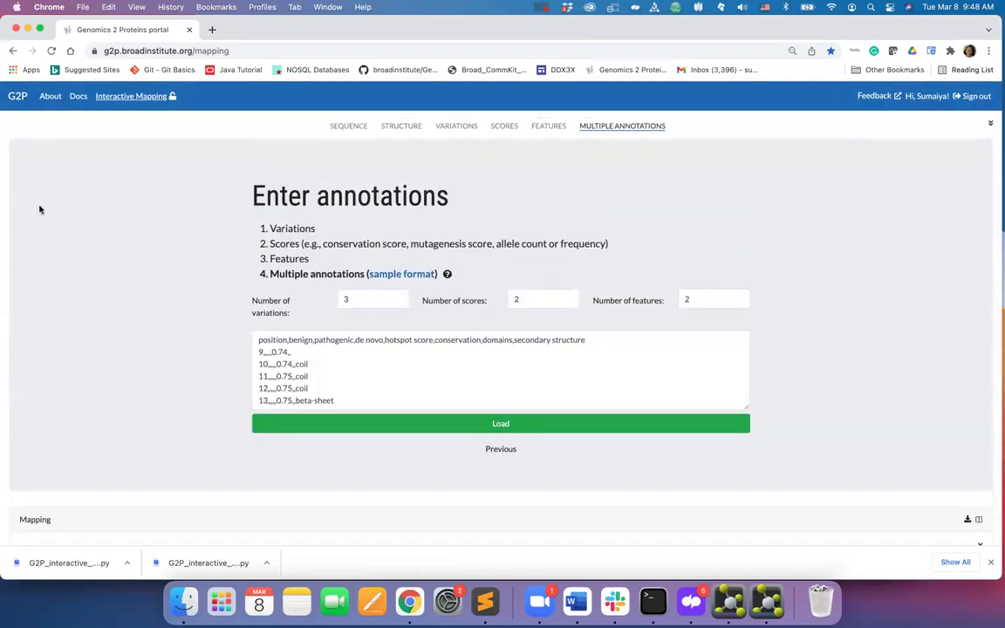
pyautogui.click(50, 98)
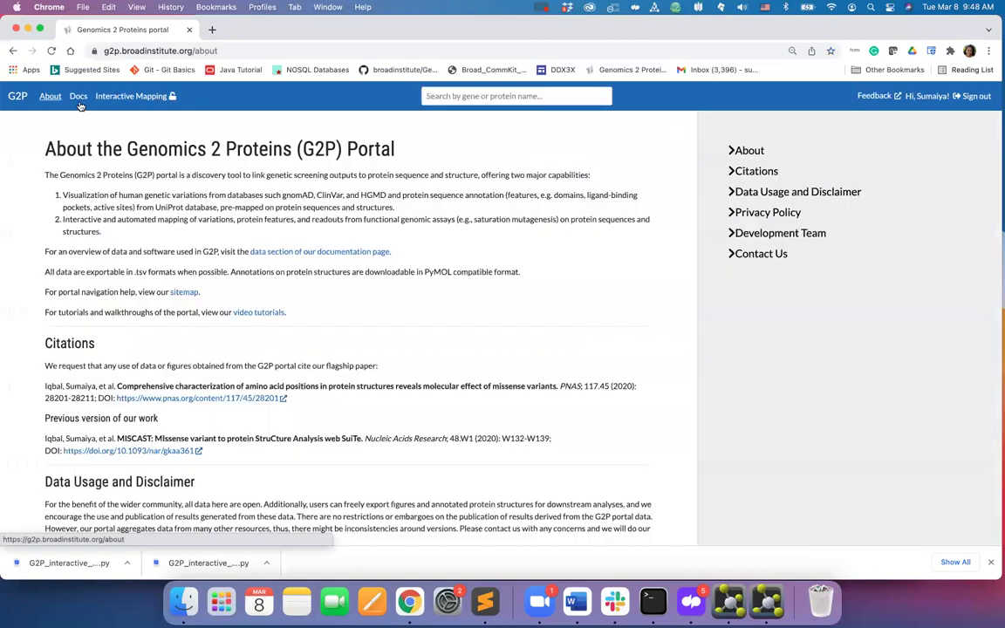
pyautogui.click(77, 101)
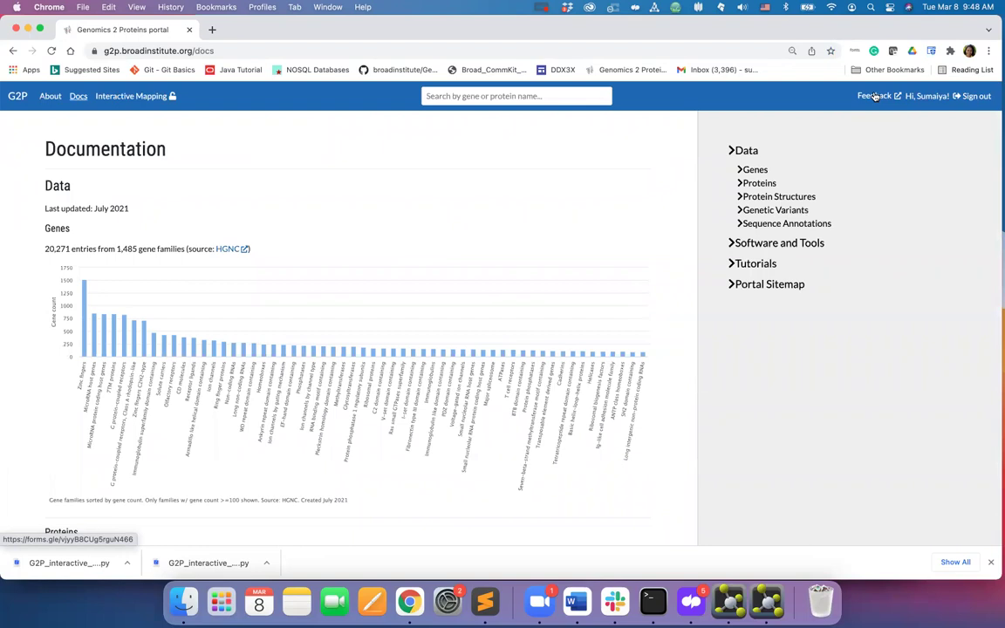
pyautogui.click(735, 265)
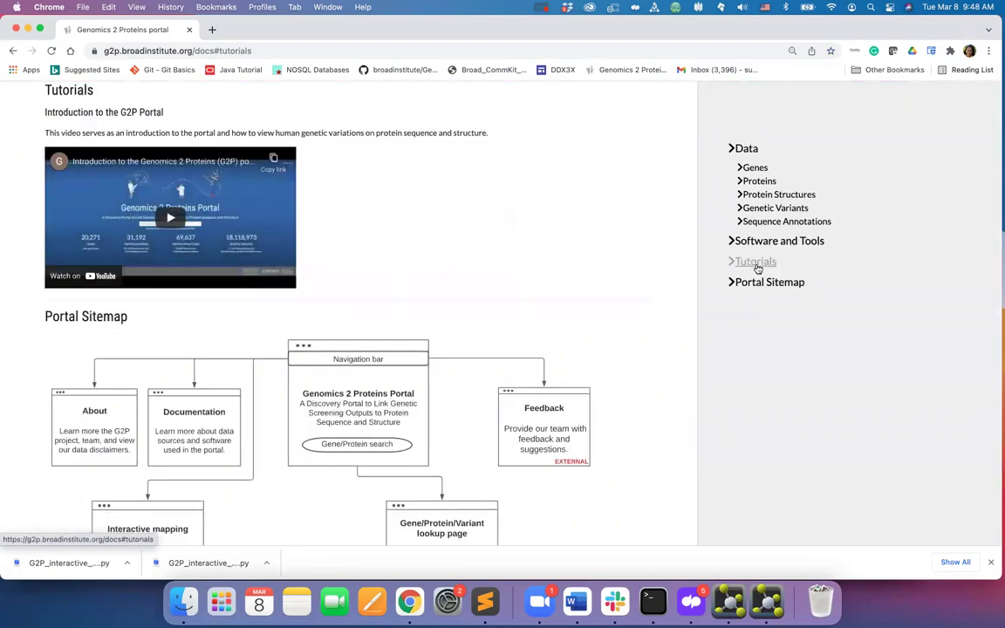